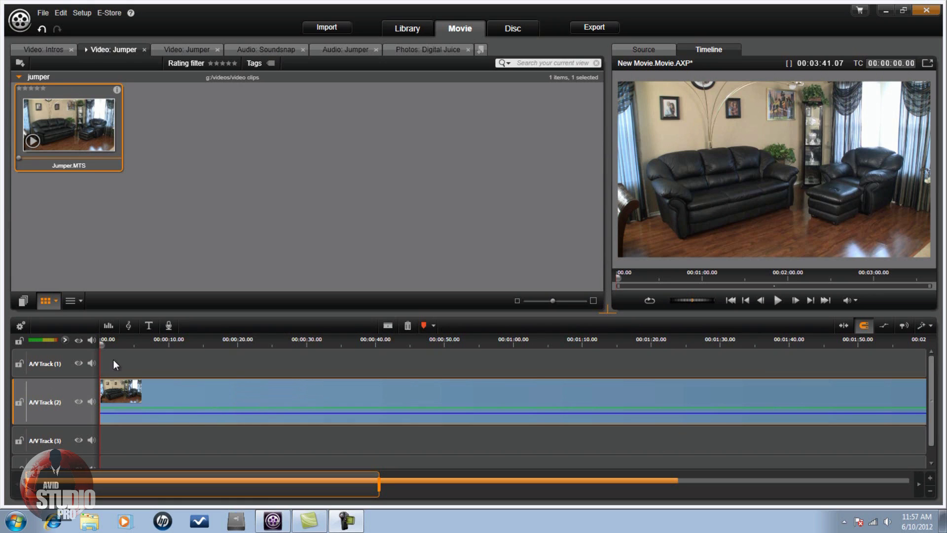
# Split the Jumper clip on A/V Track (2) at 00:00:19.21, while the man is seated in the armchair.
pyautogui.moveTo(102, 345); pyautogui.dragTo(236, 349)
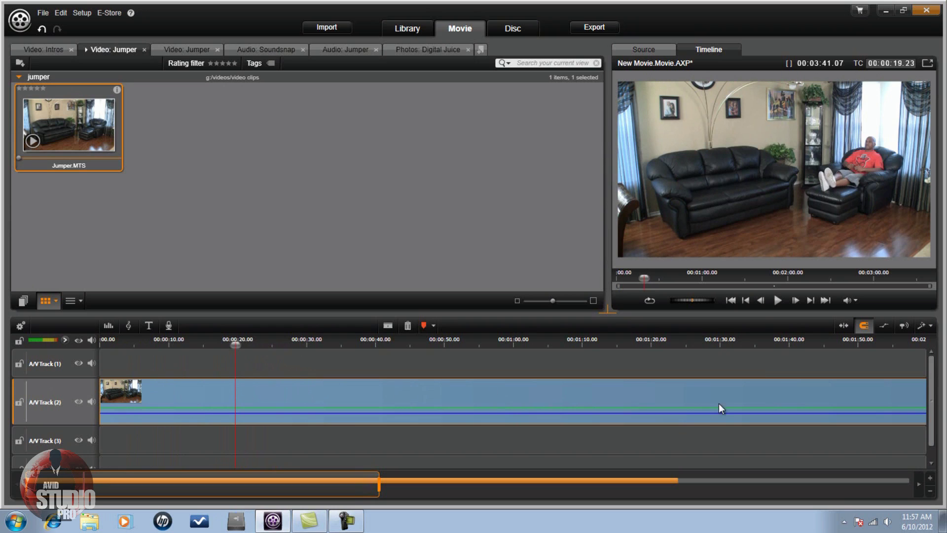
pyautogui.click(760, 301)
pyautogui.click(760, 301)
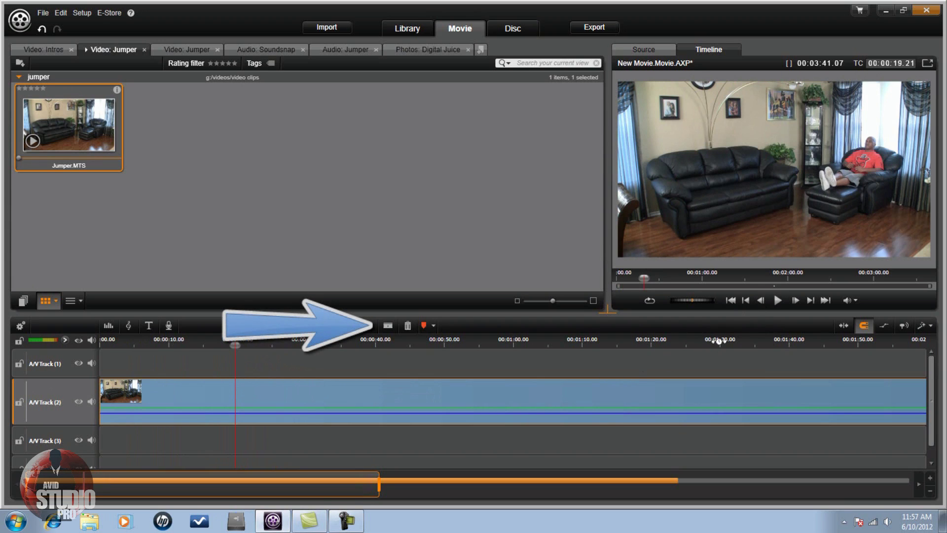
pyautogui.click(387, 326)
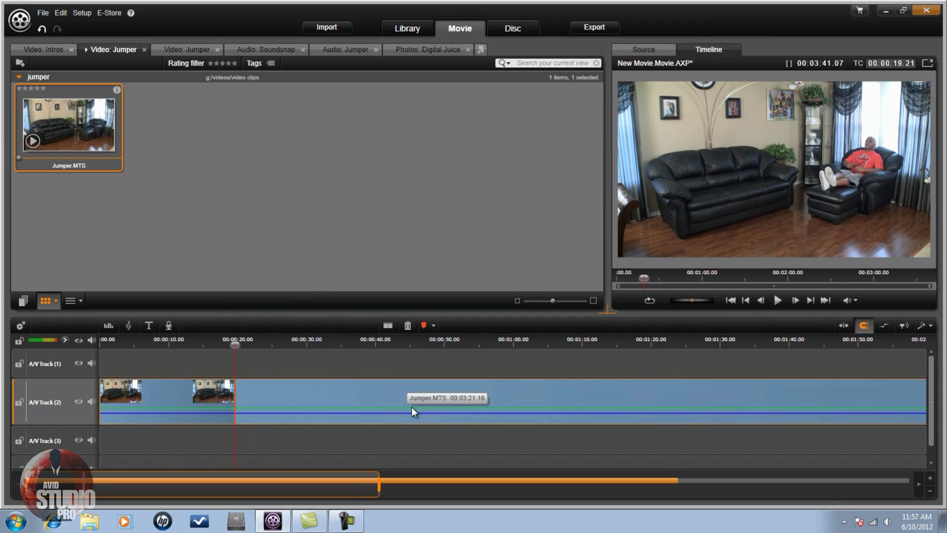
# Split the Jumper clip again at 00:00:33.00, where the room is empty.
pyautogui.moveTo(239, 344); pyautogui.dragTo(329, 367)
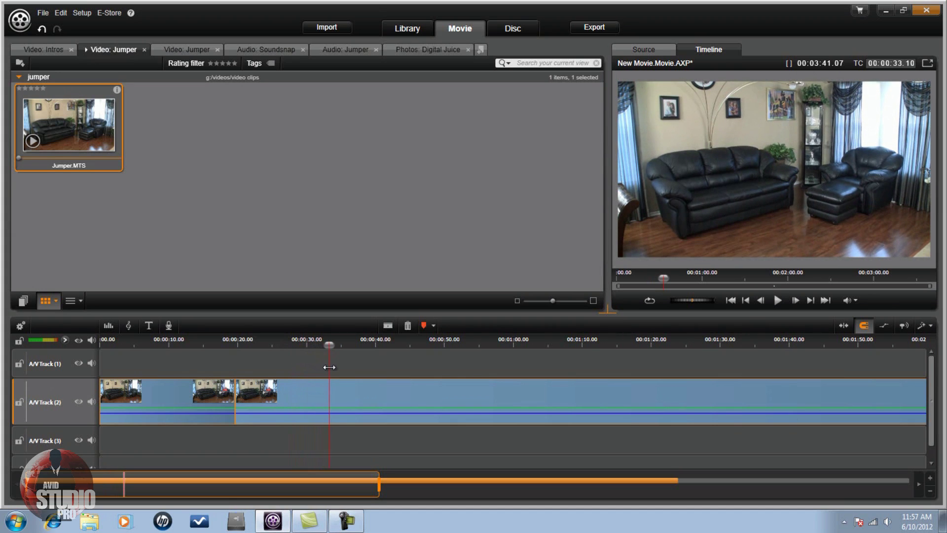
pyautogui.click(760, 300)
pyautogui.click(760, 300)
pyautogui.click(759, 300)
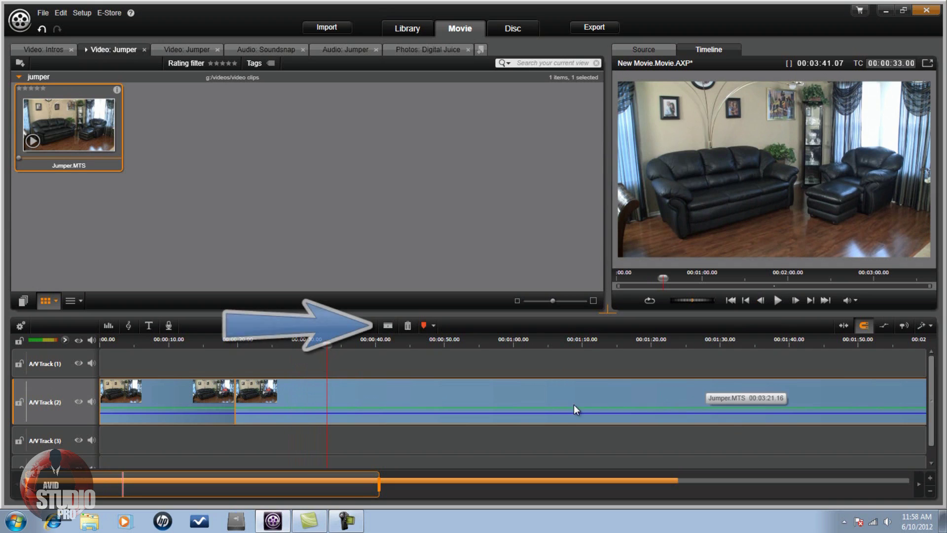
pyautogui.click(388, 326)
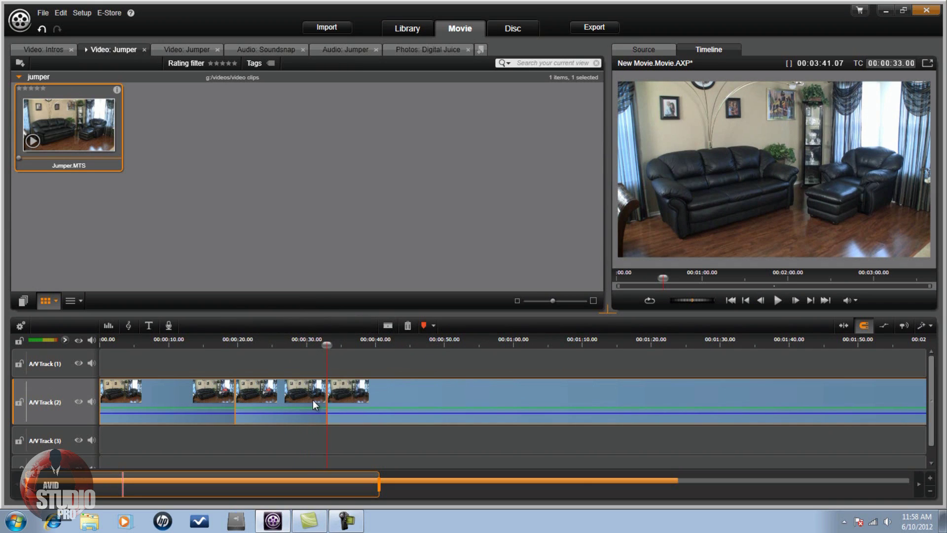
# Delete the segment between the two cuts and check the resulting join frame by frame.
pyautogui.click(273, 404)
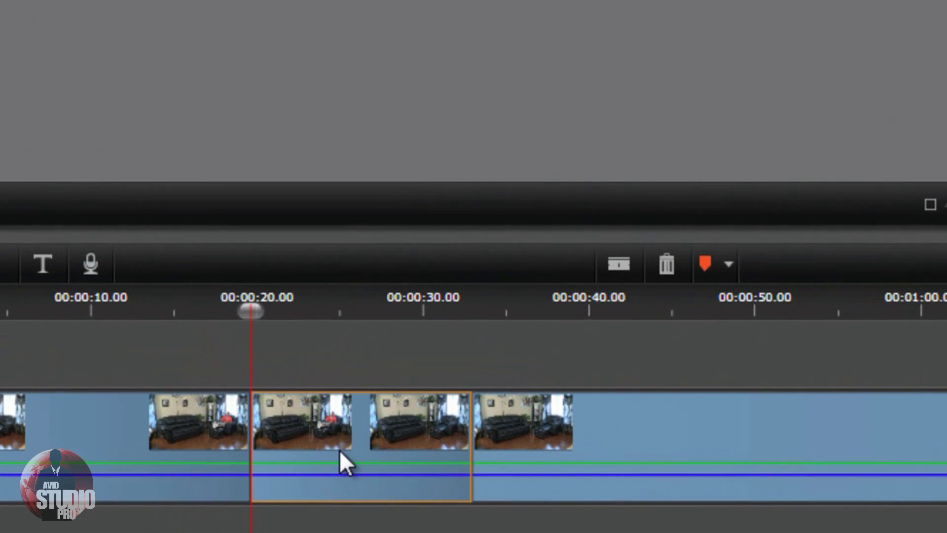
pyautogui.rightClick(358, 449)
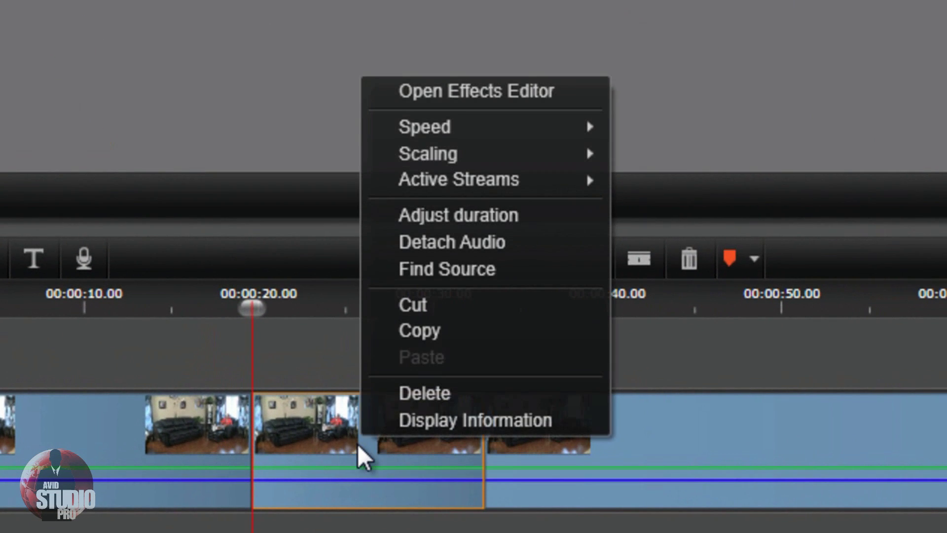
pyautogui.click(423, 394)
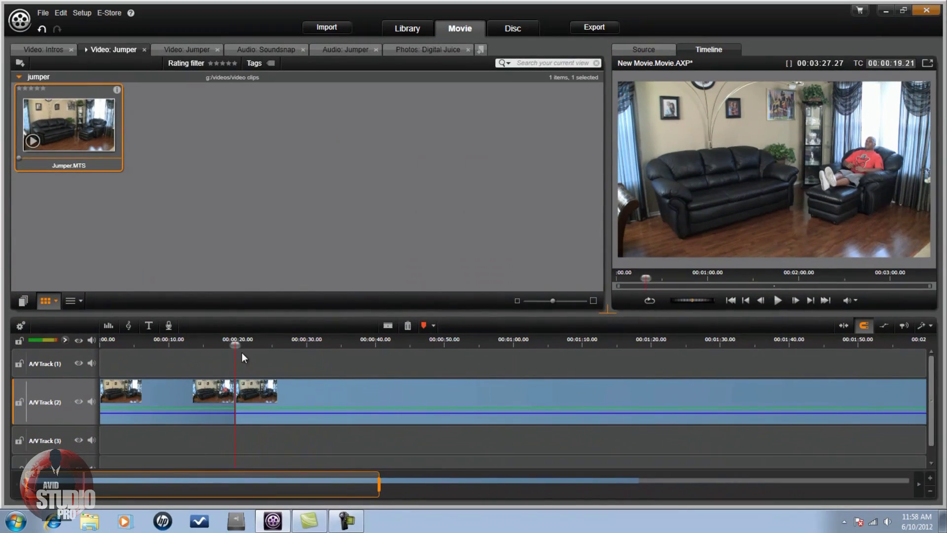
pyautogui.moveTo(236, 344)
pyautogui.mouseDown()
pyautogui.moveTo(214, 345)
pyautogui.moveTo(234, 354)
pyautogui.mouseUp()
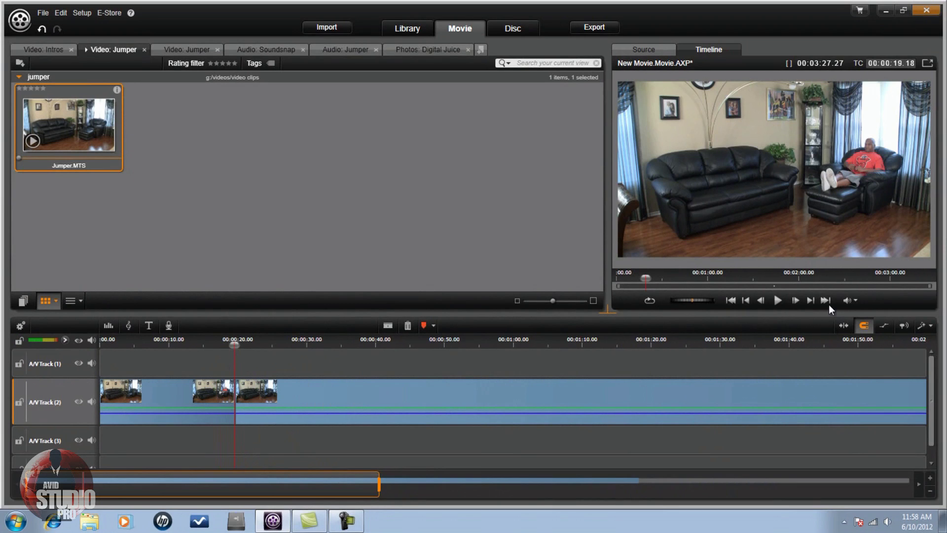
pyautogui.click(799, 303)
pyautogui.click(799, 303)
pyautogui.click(797, 303)
pyautogui.click(798, 303)
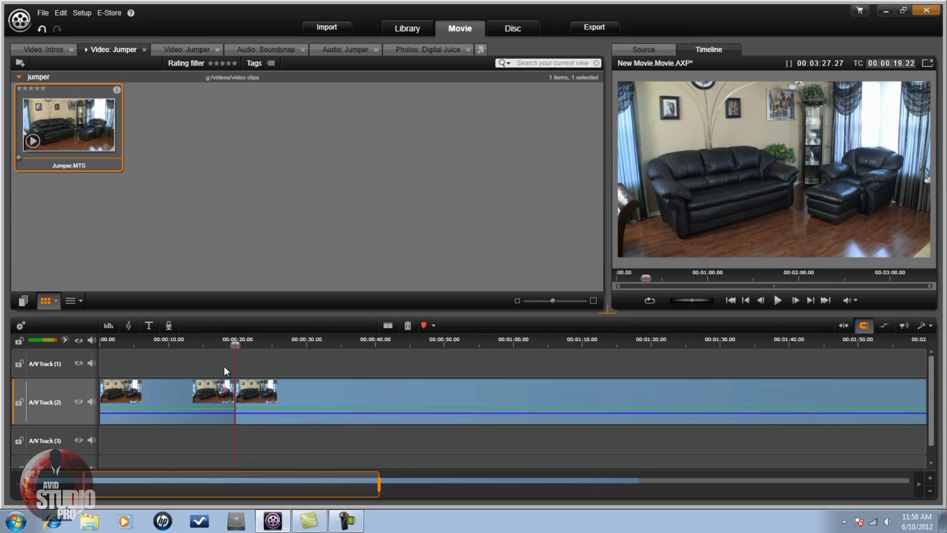
pyautogui.click(235, 343)
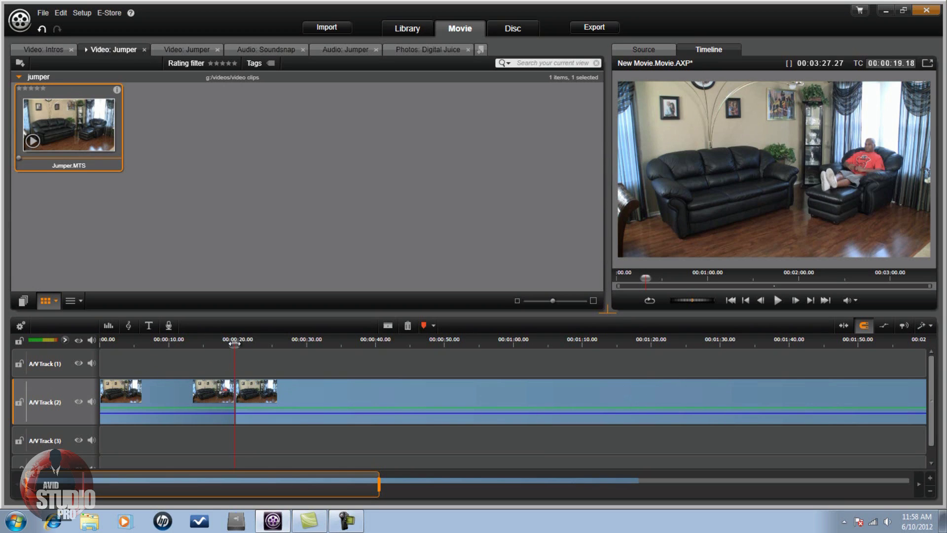
# Split the empty-room clip at 00:00:23.21 to leave a short shot of the room.
pyautogui.moveTo(234, 343); pyautogui.dragTo(262, 355)
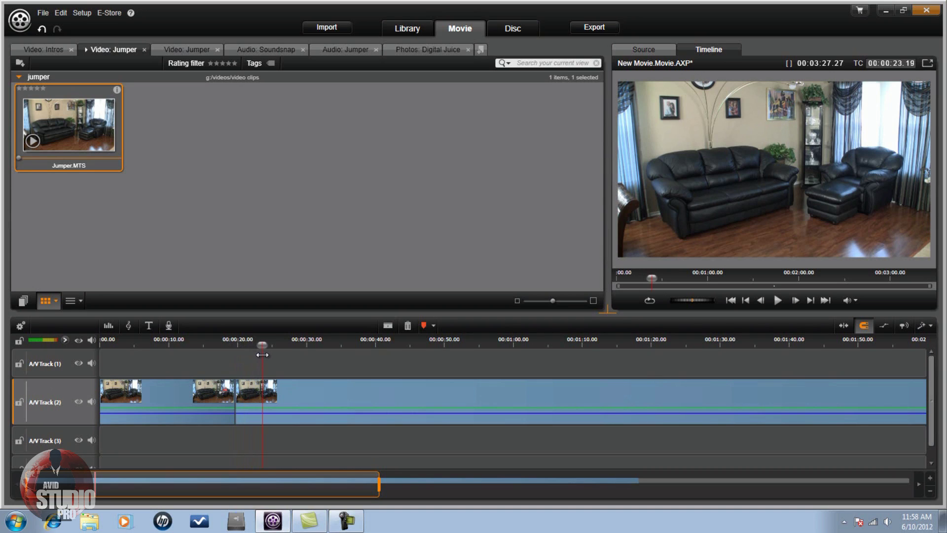
pyautogui.click(795, 300)
pyautogui.click(796, 300)
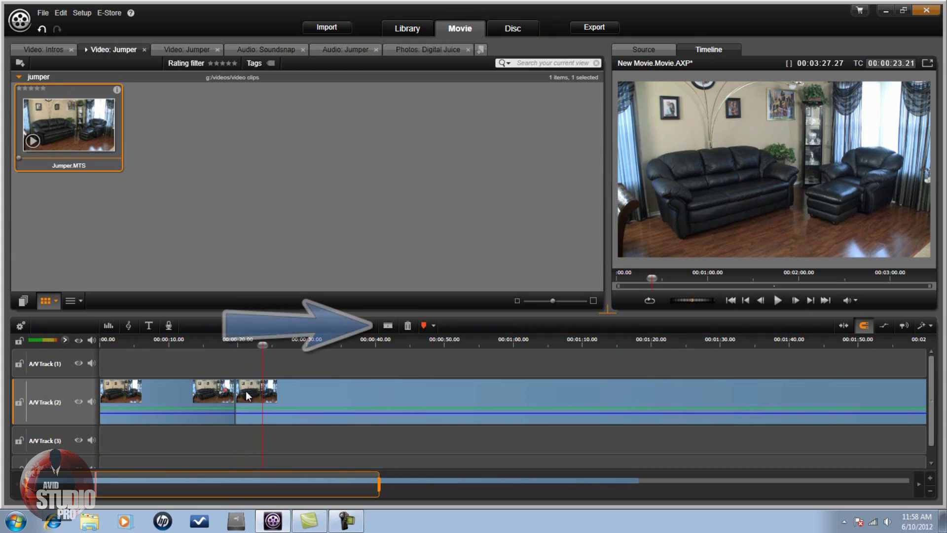
pyautogui.click(387, 325)
# Split the long remaining clip at 00:02:52.06, where the man sits on the sofa with his legs raised.
pyautogui.moveTo(262, 345); pyautogui.dragTo(262, 371)
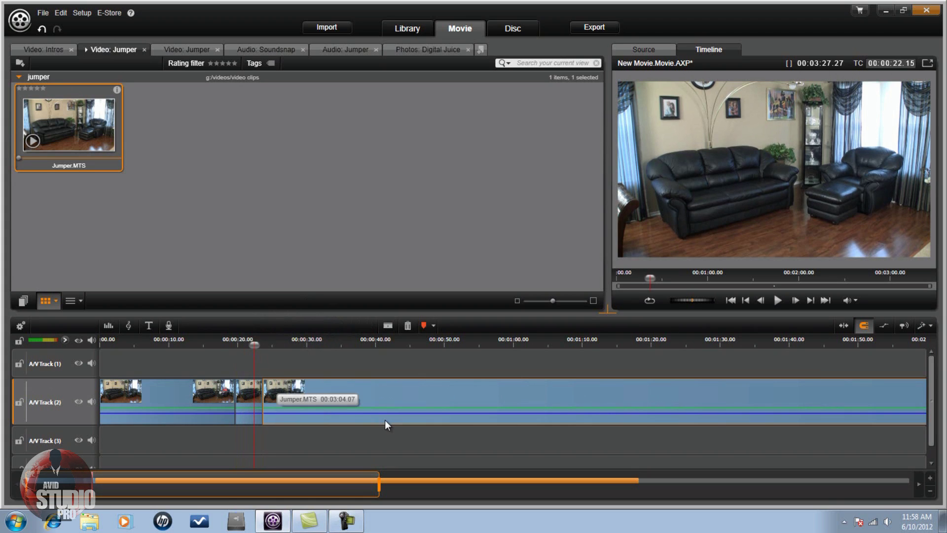
pyautogui.moveTo(263, 344); pyautogui.dragTo(822, 366)
pyautogui.moveTo(281, 492); pyautogui.dragTo(436, 481)
pyautogui.moveTo(463, 344); pyautogui.dragTo(901, 356)
pyautogui.moveTo(420, 475); pyautogui.dragTo(576, 482)
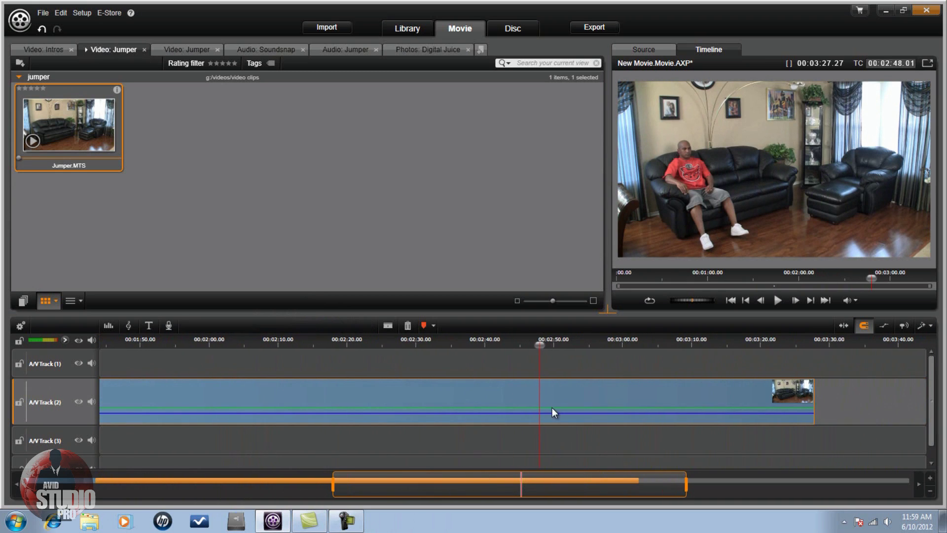
pyautogui.moveTo(540, 348); pyautogui.dragTo(566, 348)
pyautogui.click(796, 301)
pyautogui.click(795, 300)
pyautogui.click(796, 301)
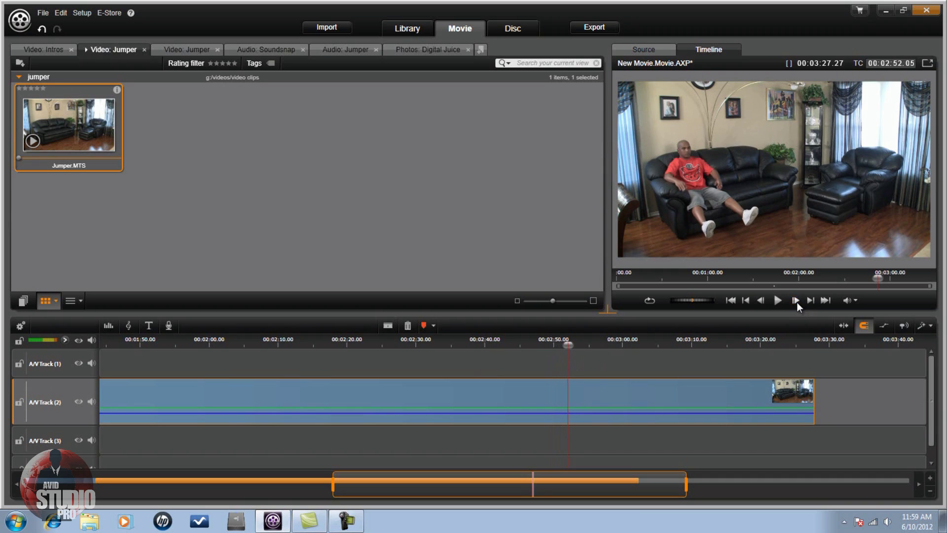
pyautogui.click(795, 301)
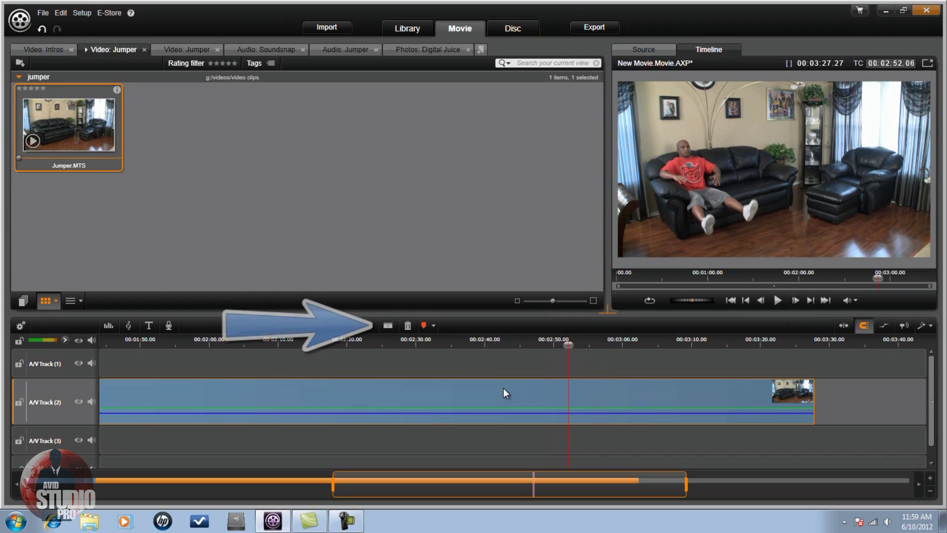
pyautogui.click(384, 327)
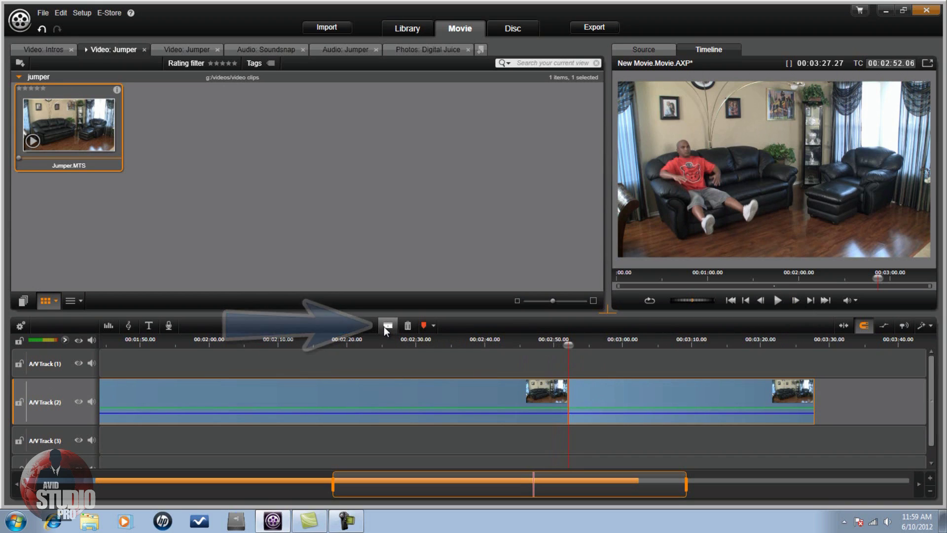
# Delete the long segment between the cuts at 00:00:23.21 and 00:02:52.06.
pyautogui.moveTo(435, 480); pyautogui.dragTo(347, 488)
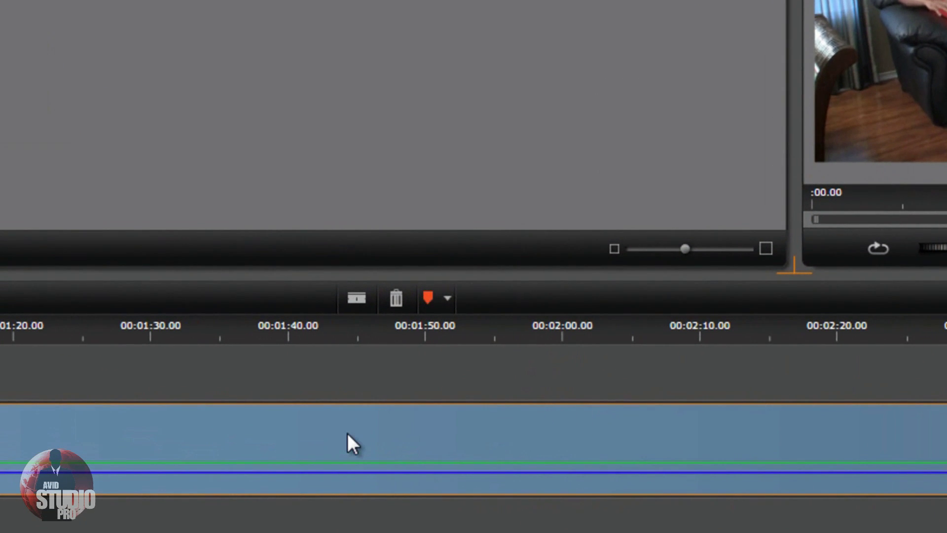
pyautogui.rightClick(253, 400)
pyautogui.click(392, 395)
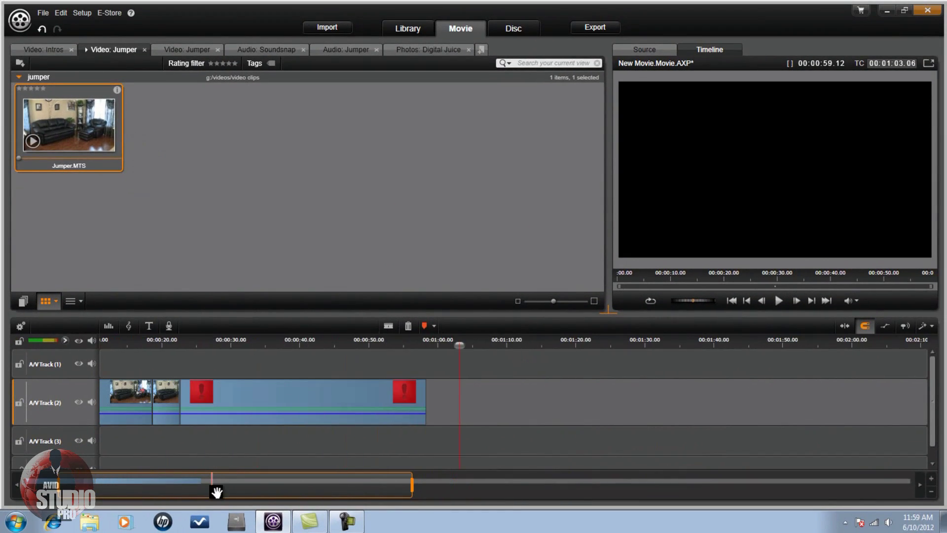
# Split the last clip at 00:00:32.06 and delete the part after the cut.
pyautogui.moveTo(216, 491); pyautogui.dragTo(147, 492)
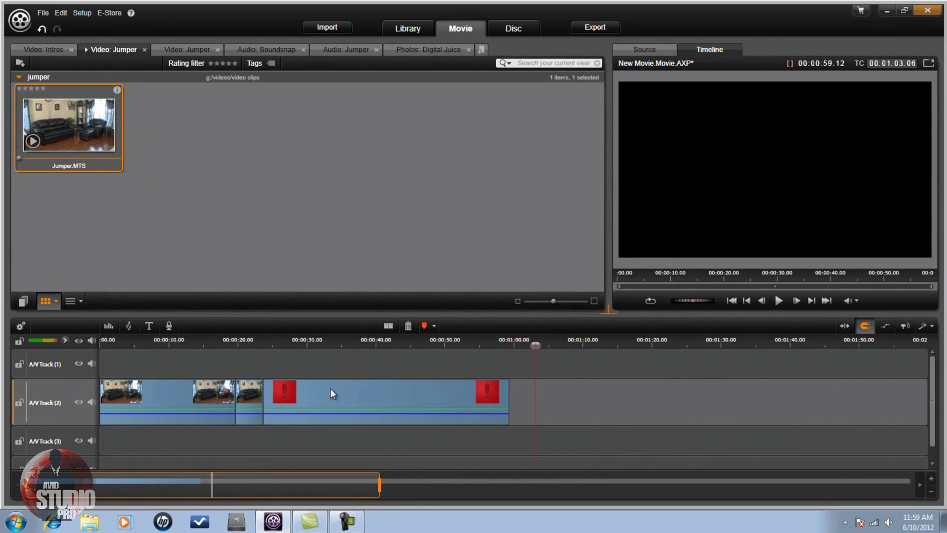
pyautogui.moveTo(533, 348); pyautogui.dragTo(382, 347)
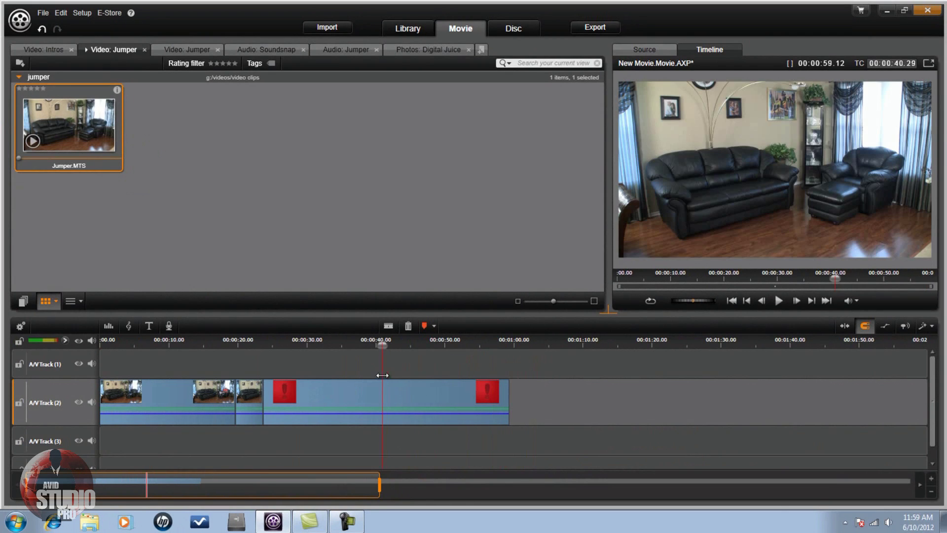
pyautogui.moveTo(382, 346); pyautogui.dragTo(308, 407)
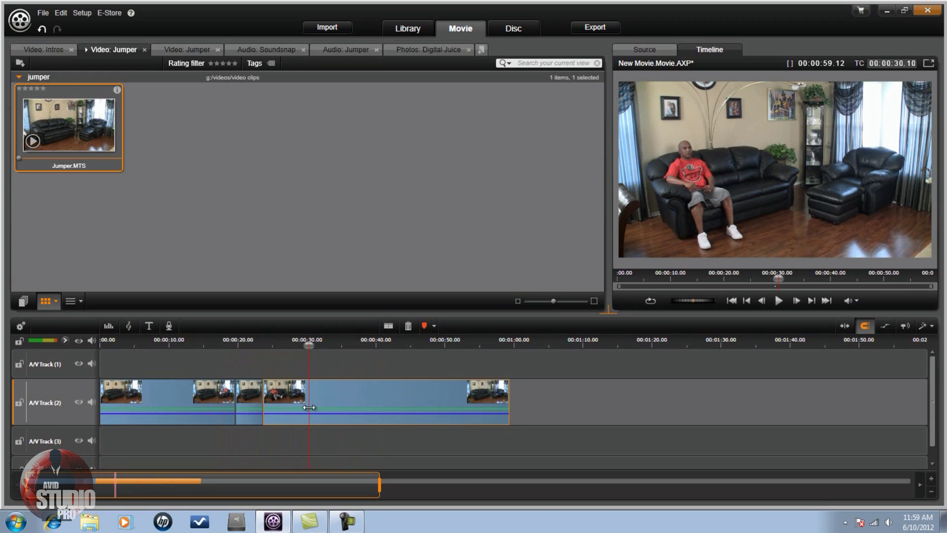
pyautogui.moveTo(309, 407); pyautogui.dragTo(321, 418)
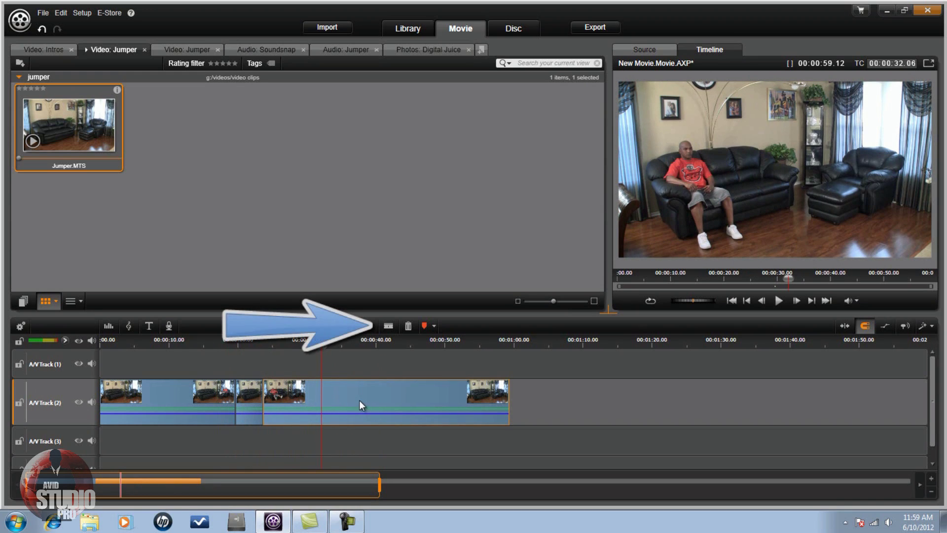
pyautogui.click(388, 327)
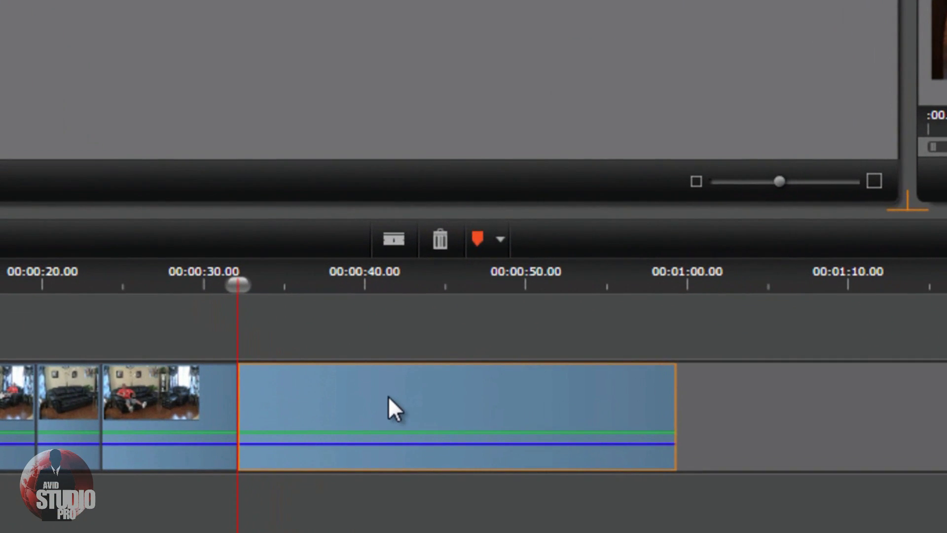
pyautogui.rightClick(386, 393)
pyautogui.click(424, 353)
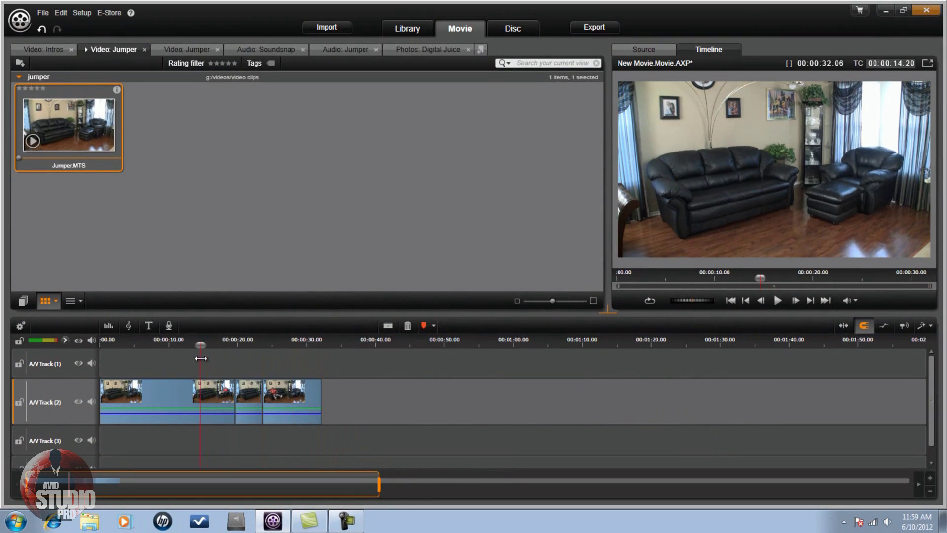
# Split the first clip at 00:00:13.05 and delete the part before the cut.
pyautogui.moveTo(201, 358); pyautogui.dragTo(187, 363)
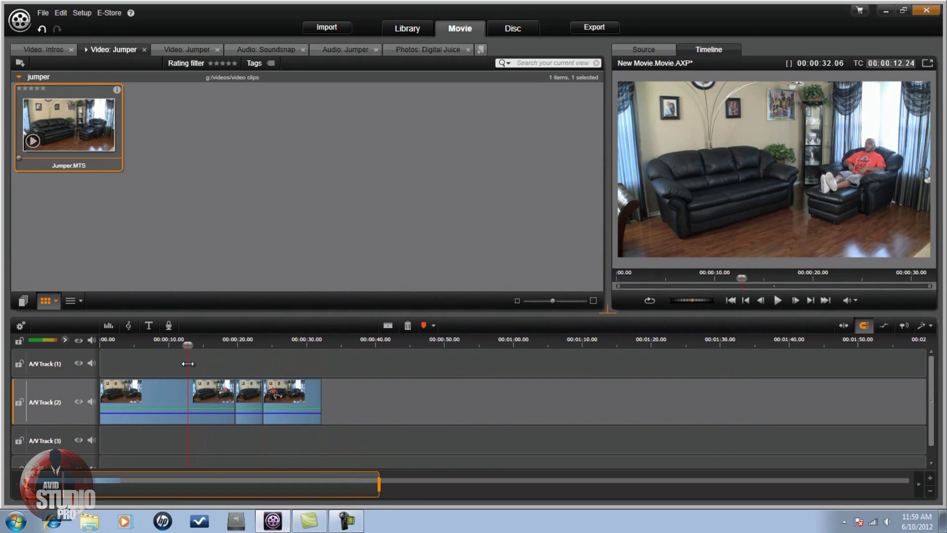
pyautogui.moveTo(189, 364); pyautogui.dragTo(191, 364)
pyautogui.click(758, 303)
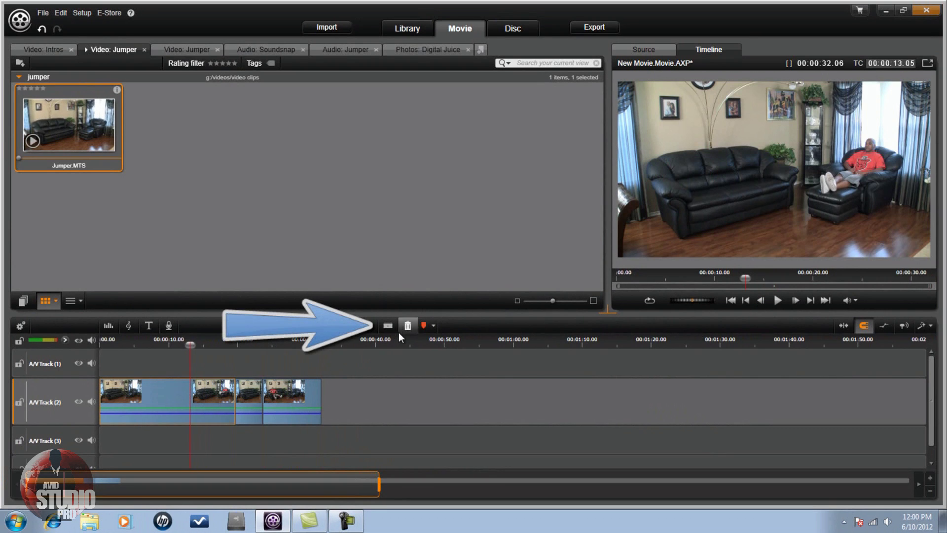
pyautogui.click(149, 386)
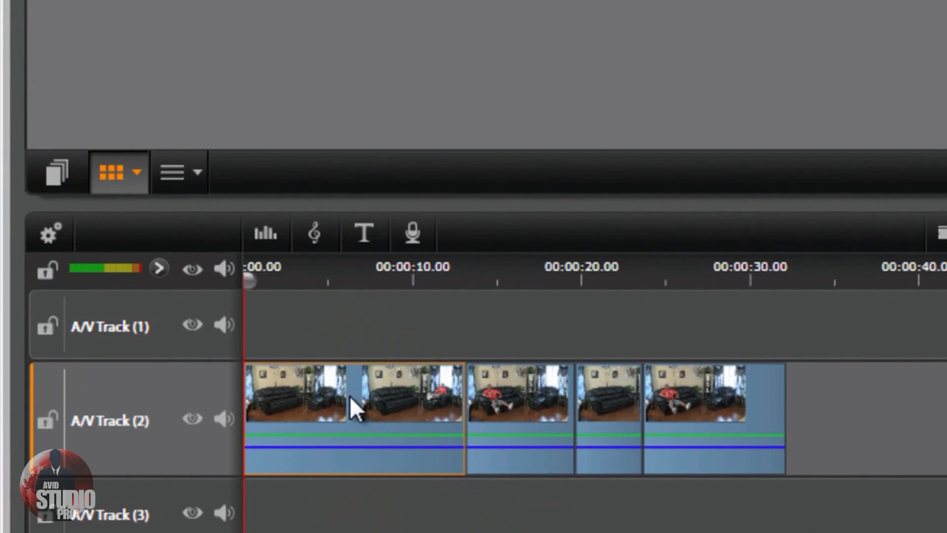
pyautogui.rightClick(350, 395)
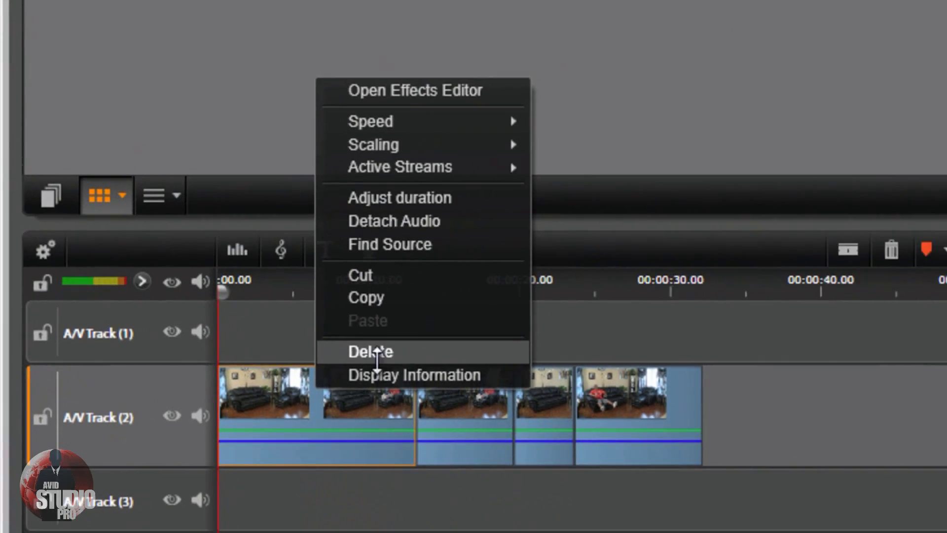
pyautogui.click(422, 356)
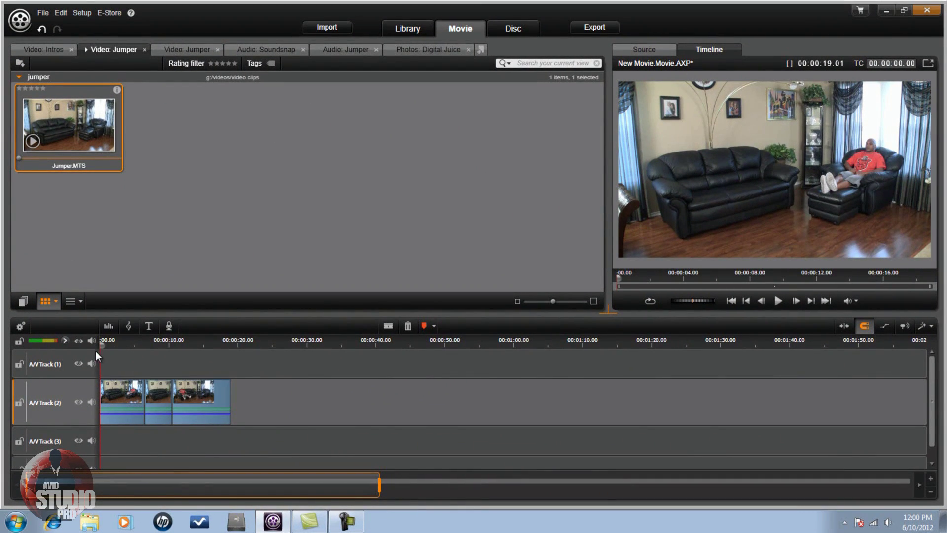
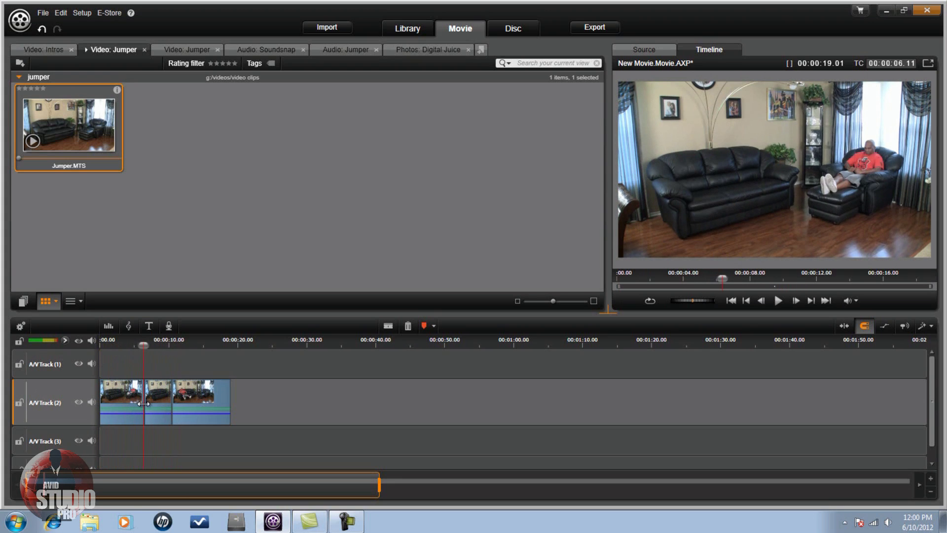
# Step forward frame by frame to 00:00:06.15 to check the cut between the armchair and empty-room clips.
pyautogui.click(796, 302)
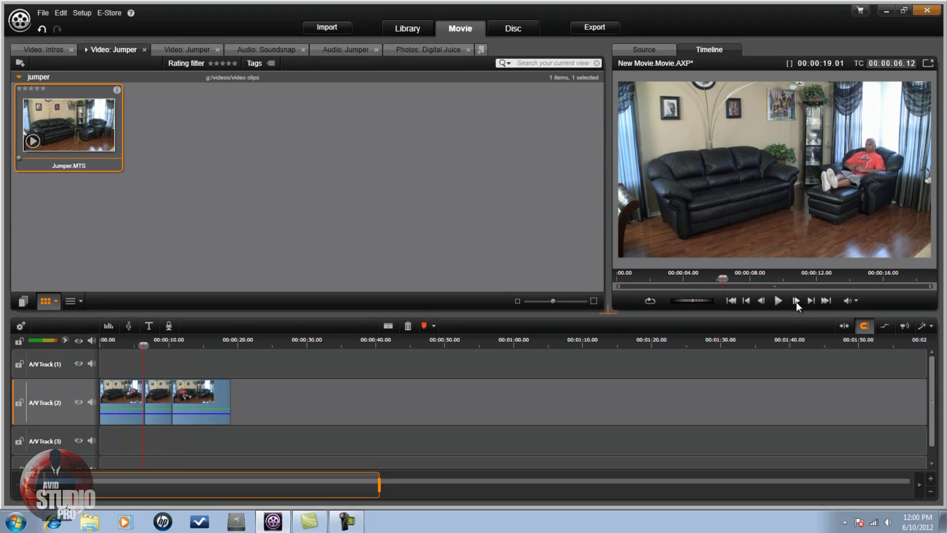
pyautogui.click(796, 302)
pyautogui.click(796, 302)
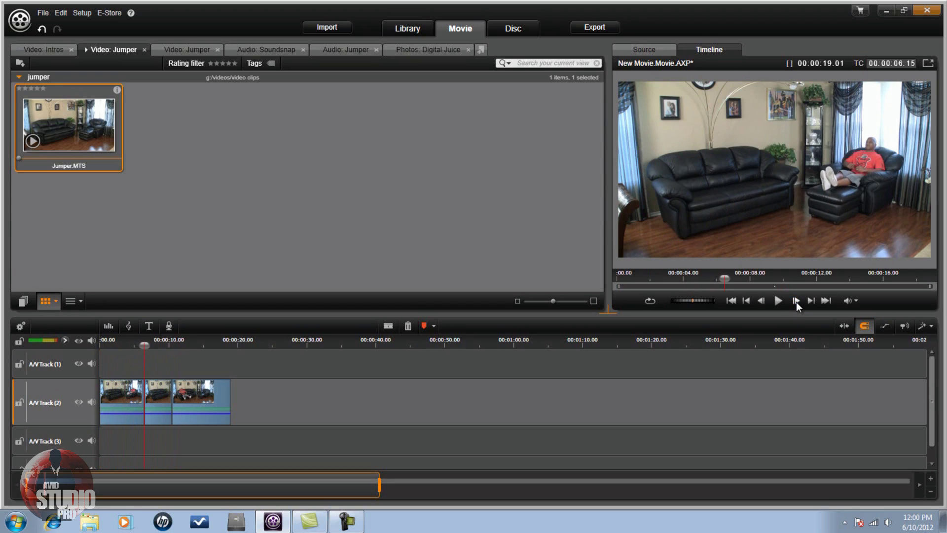
# Open the first clip in the Effects Editor and add the Red Giant Shine effect to it.
pyautogui.click(118, 398)
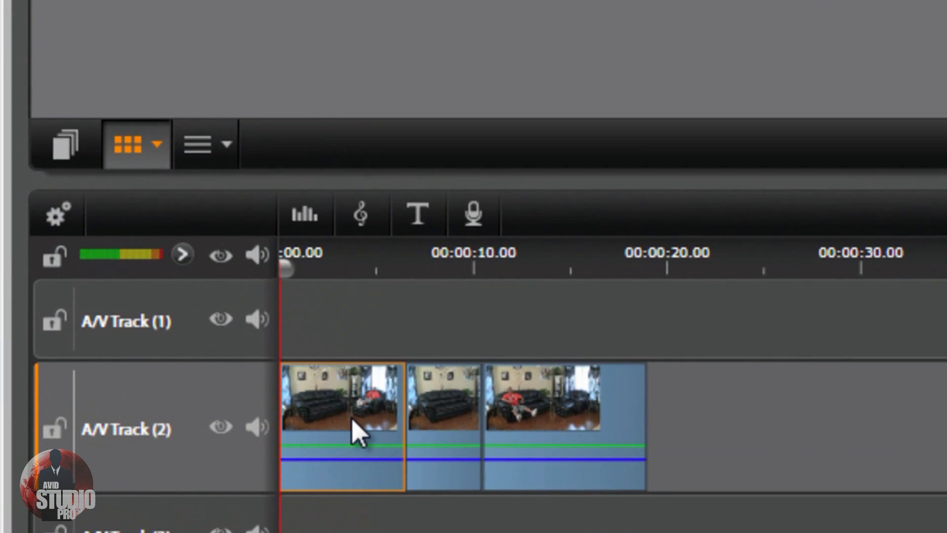
pyautogui.rightClick(129, 402)
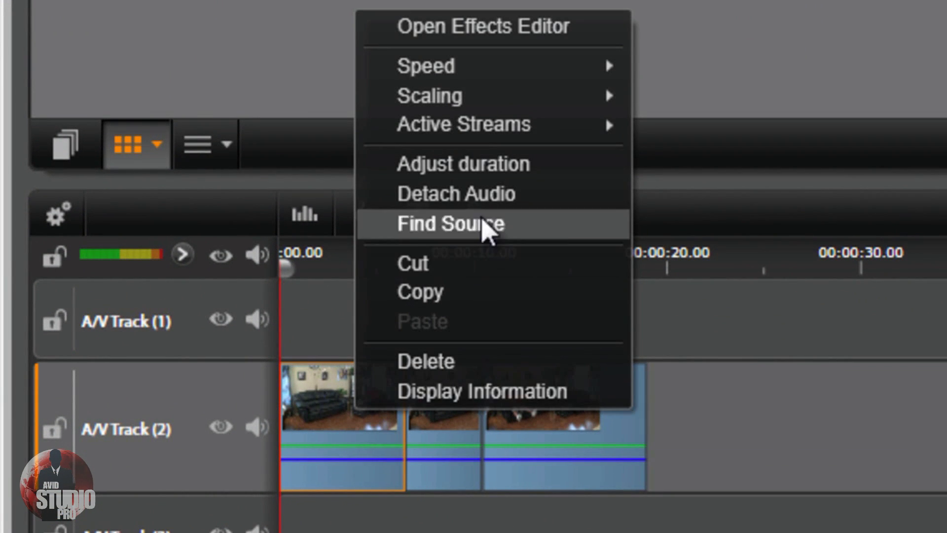
pyautogui.click(524, 38)
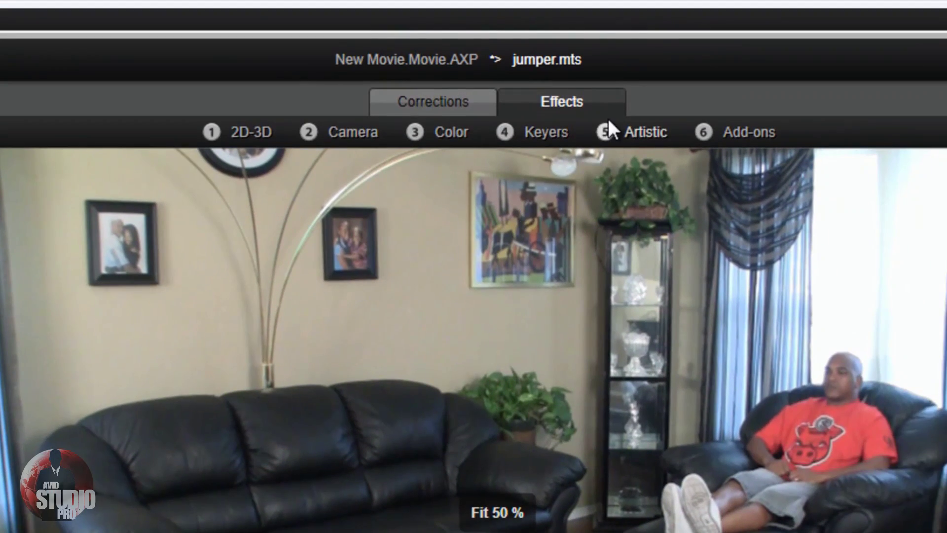
pyautogui.click(742, 133)
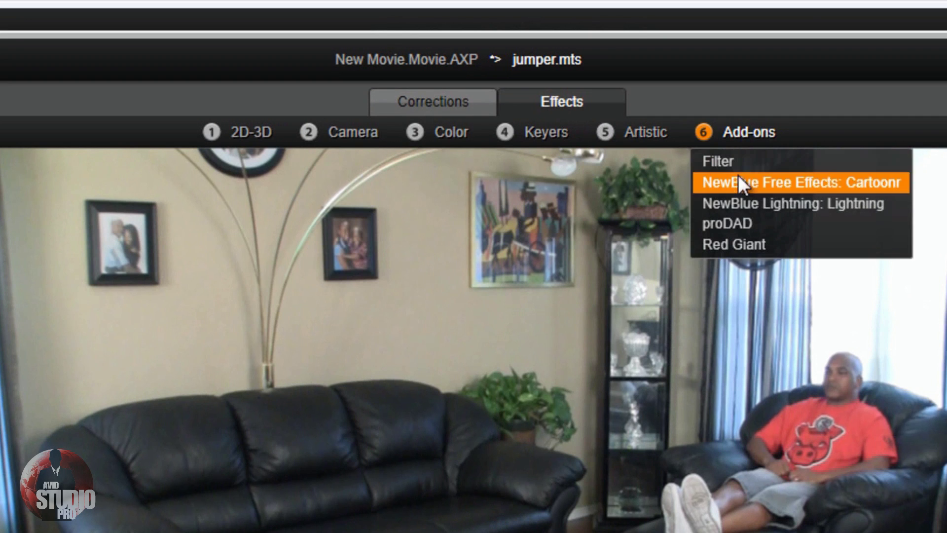
pyautogui.click(739, 243)
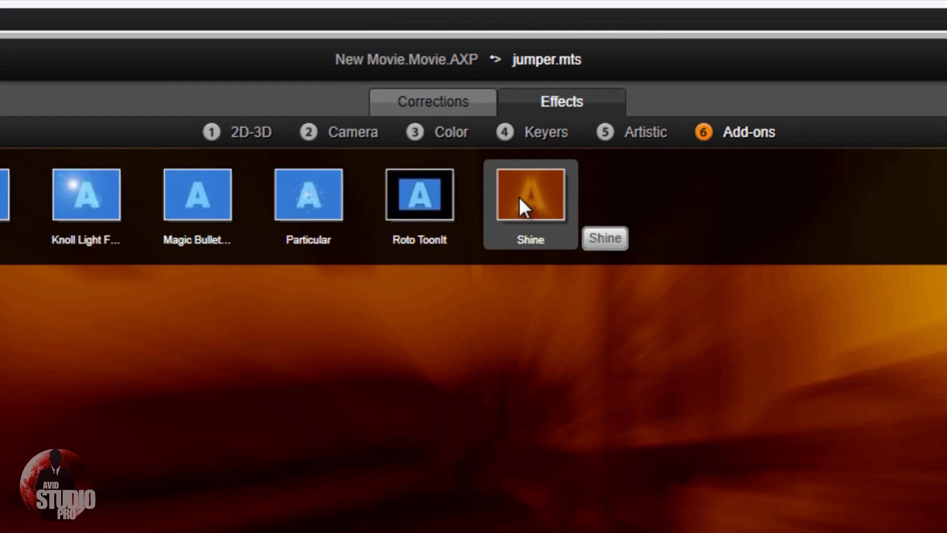
pyautogui.click(519, 197)
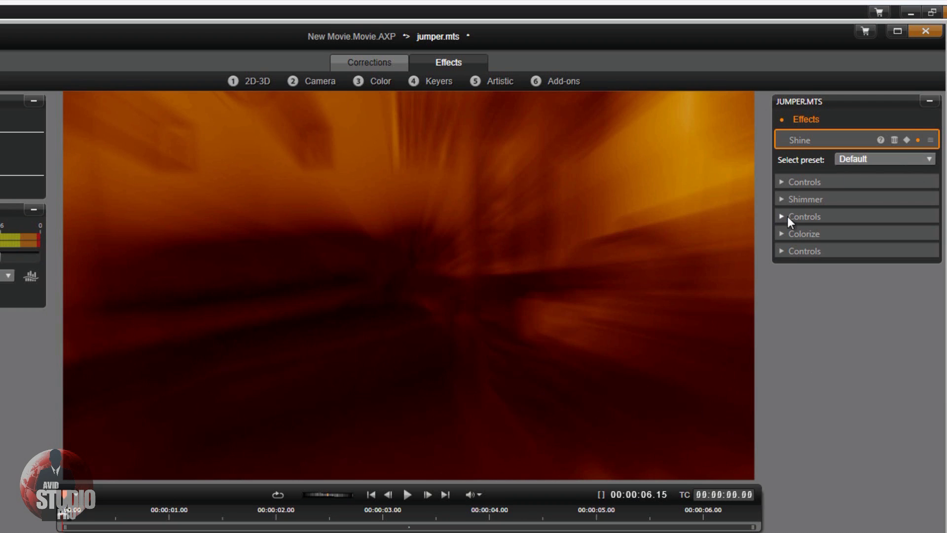
# Apply the HD Shimmer Aura preset to Shine, check the clip's last frame and return to its first frame.
pyautogui.click(929, 163)
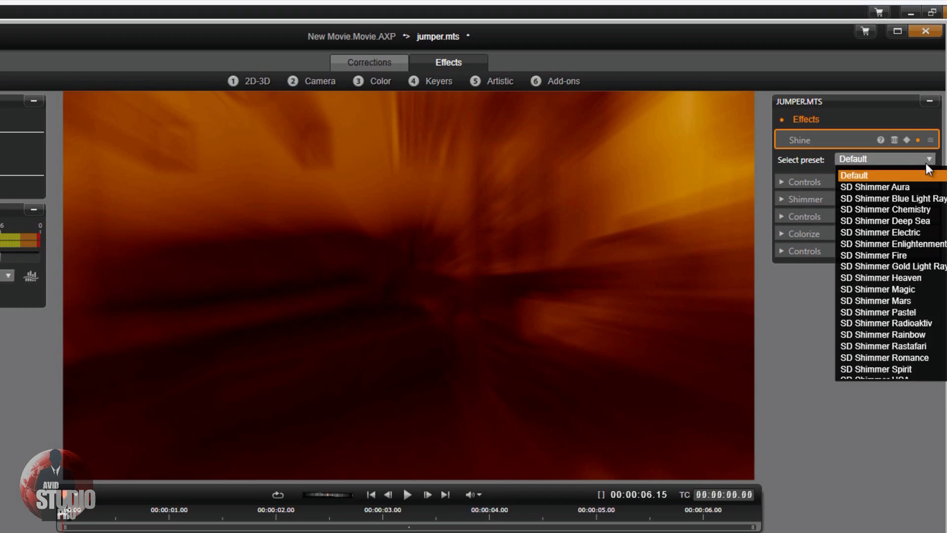
pyautogui.scroll(-5, 884, 262)
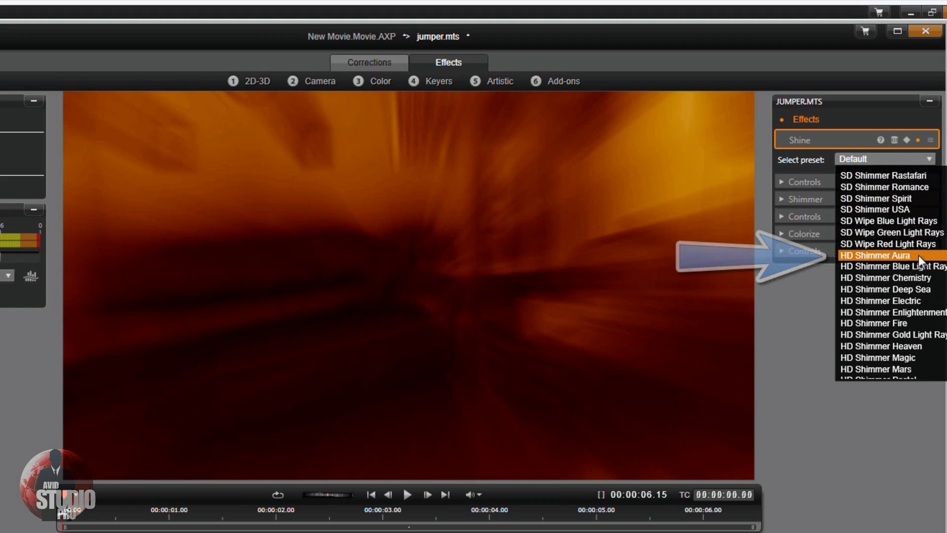
pyautogui.click(918, 255)
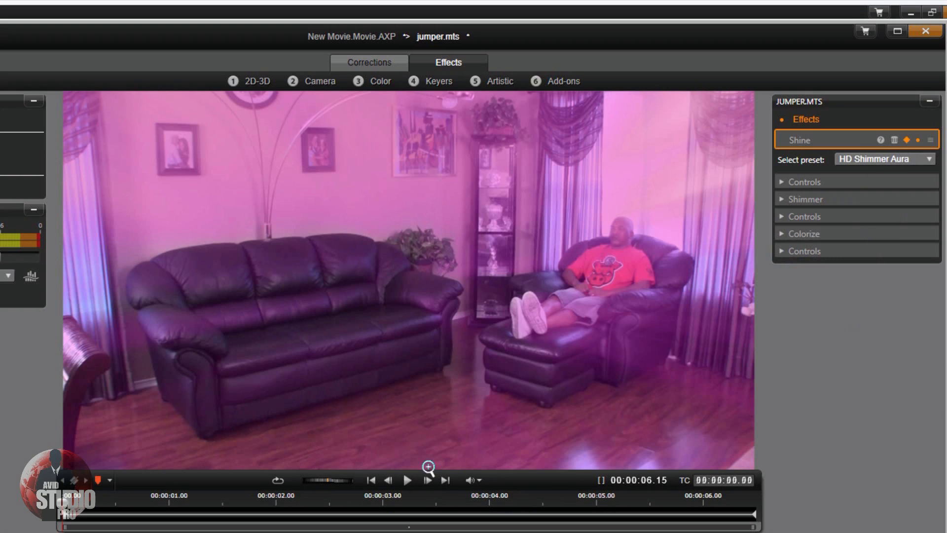
pyautogui.click(443, 482)
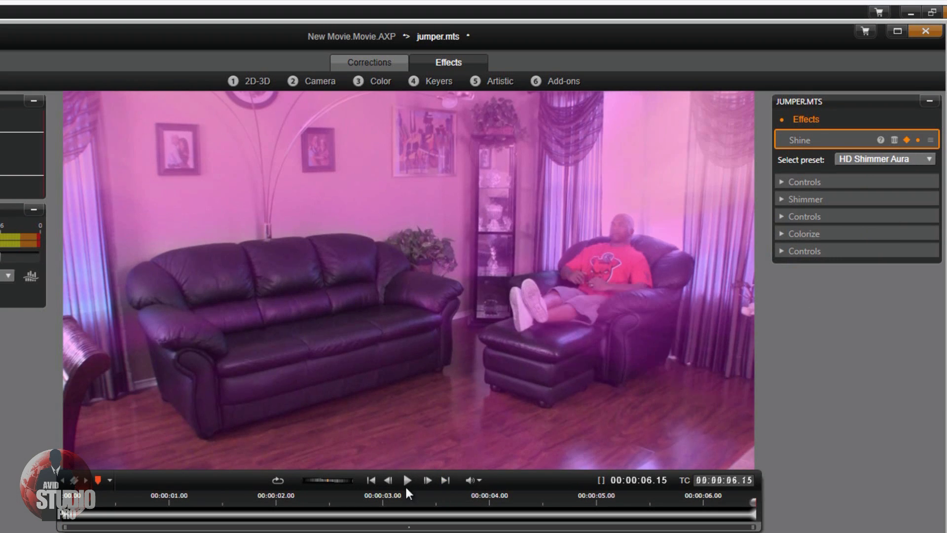
pyautogui.click(372, 480)
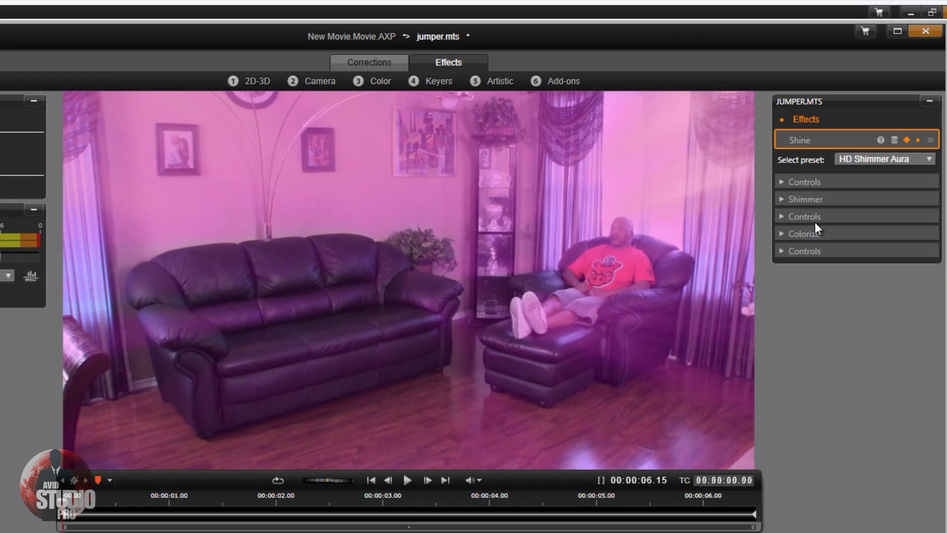
# Expand all the Shine parameter groups, including Shimmer, Colorize and the three Controls groups.
pyautogui.click(781, 182)
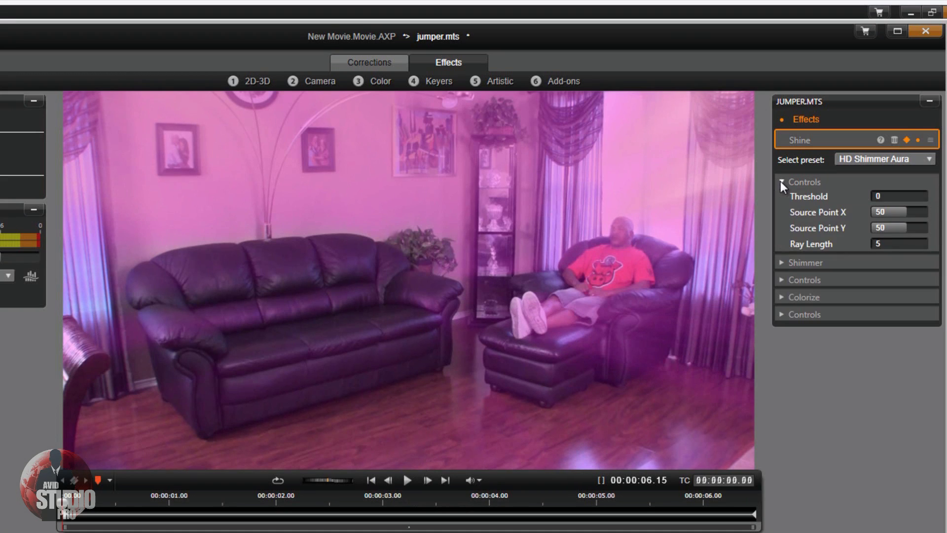
pyautogui.click(781, 263)
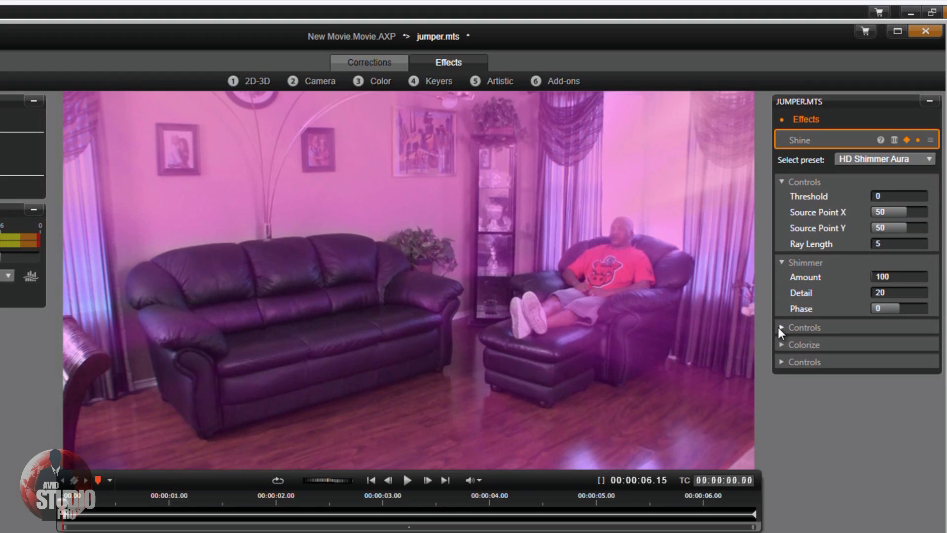
pyautogui.click(780, 327)
pyautogui.click(781, 360)
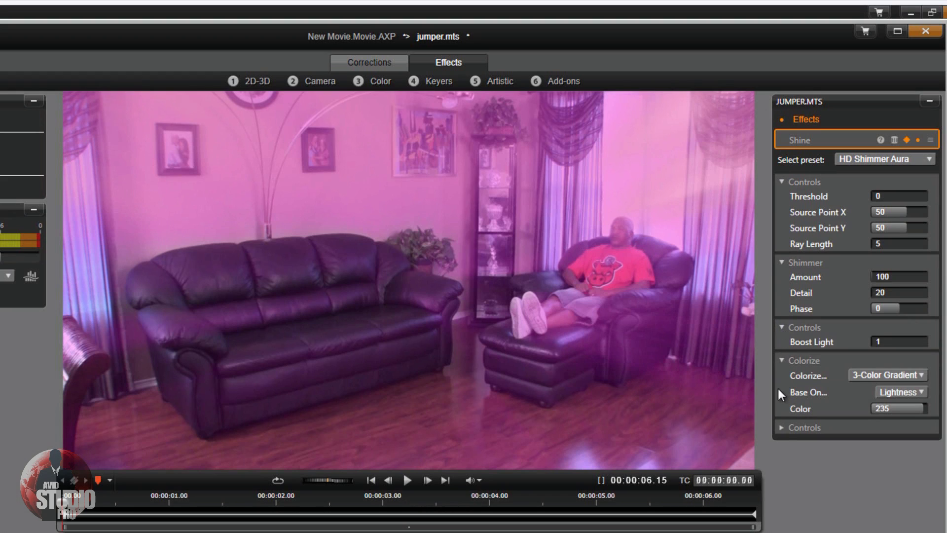
pyautogui.click(781, 428)
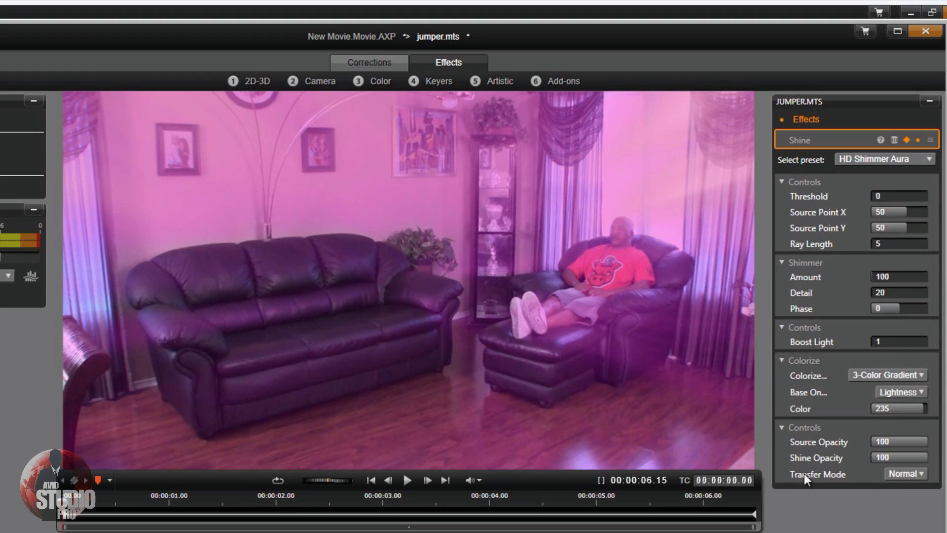
# Set Shine's Source Point X to 78.6 and Source Point Y to 48 on the first frame.
pyautogui.click(886, 212)
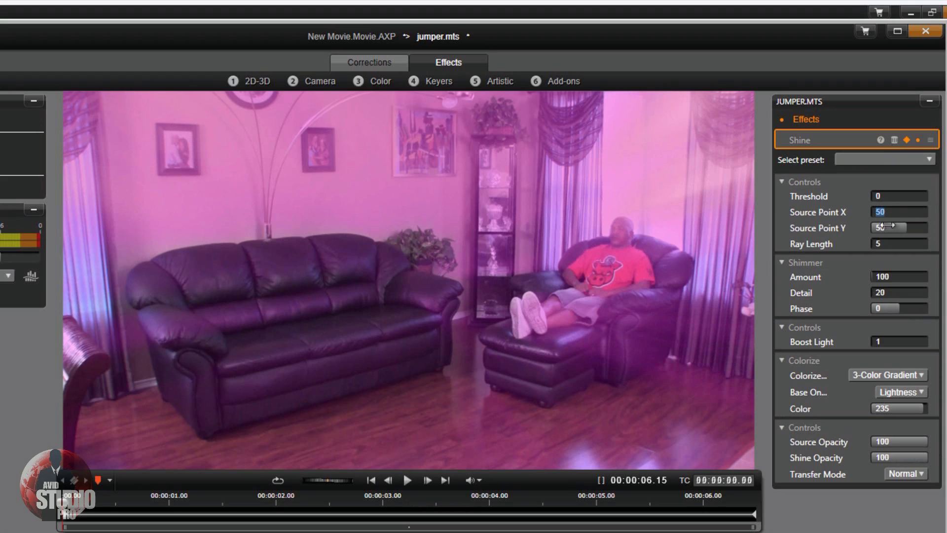
pyautogui.click(883, 228)
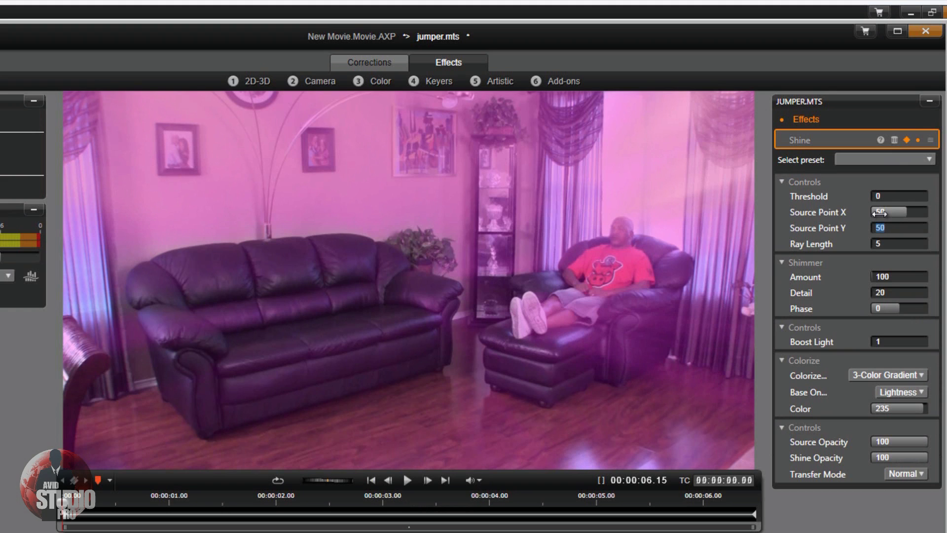
pyautogui.moveTo(882, 212)
pyautogui.mouseDown()
pyautogui.moveTo(912, 212)
pyautogui.moveTo(880, 218)
pyautogui.mouseUp()
pyautogui.click(887, 213)
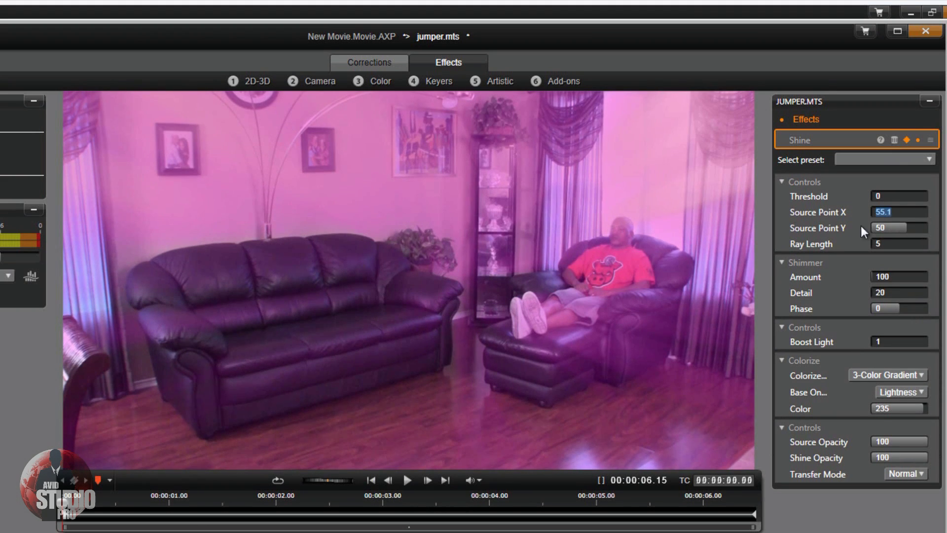
pyautogui.write('78.6')
pyautogui.press('Return')
pyautogui.click(883, 228)
pyautogui.write('48')
pyautogui.press('Return')
# Set Shine's Ray Length, Shimmer Amount and Boost Light to 0 on the first frame.
pyautogui.click(883, 243)
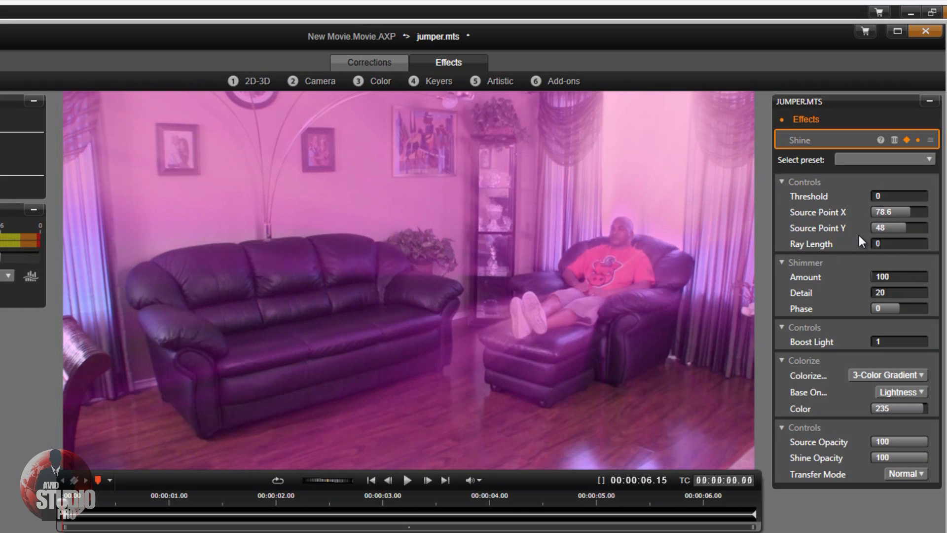
pyautogui.press('Return')
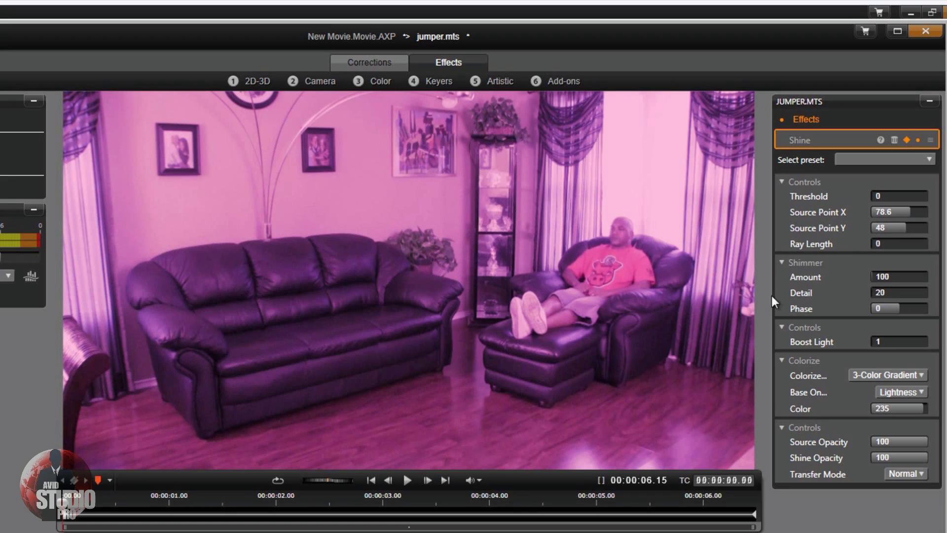
pyautogui.click(881, 276)
pyautogui.write('0')
pyautogui.click(879, 342)
# Set Colorize to None and Shine Opacity to 80.89 on the first frame.
pyautogui.click(921, 377)
pyautogui.click(901, 389)
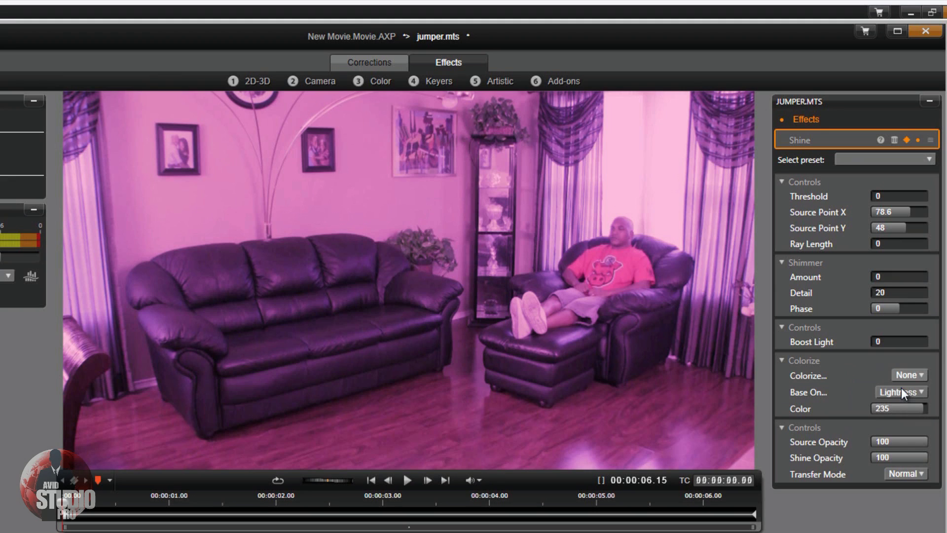
pyautogui.click(880, 457)
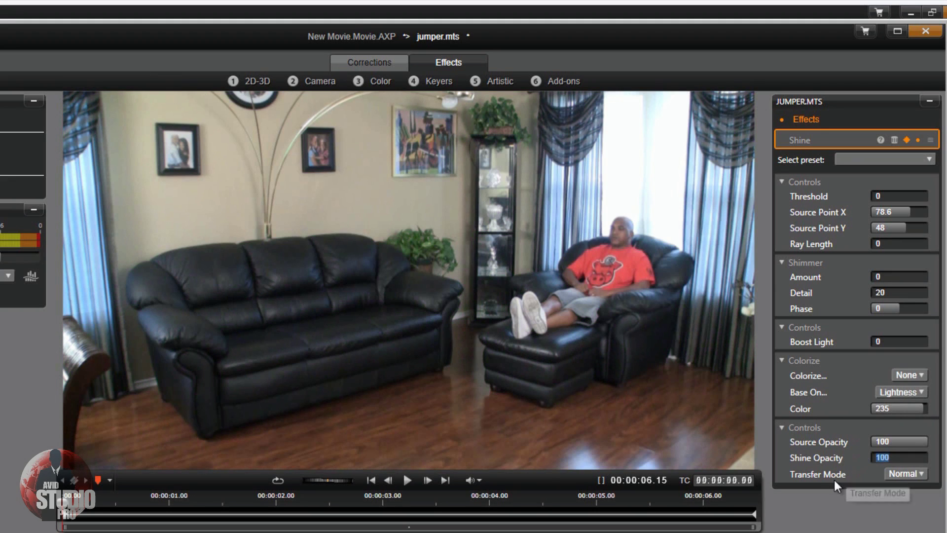
pyautogui.write('80.89')
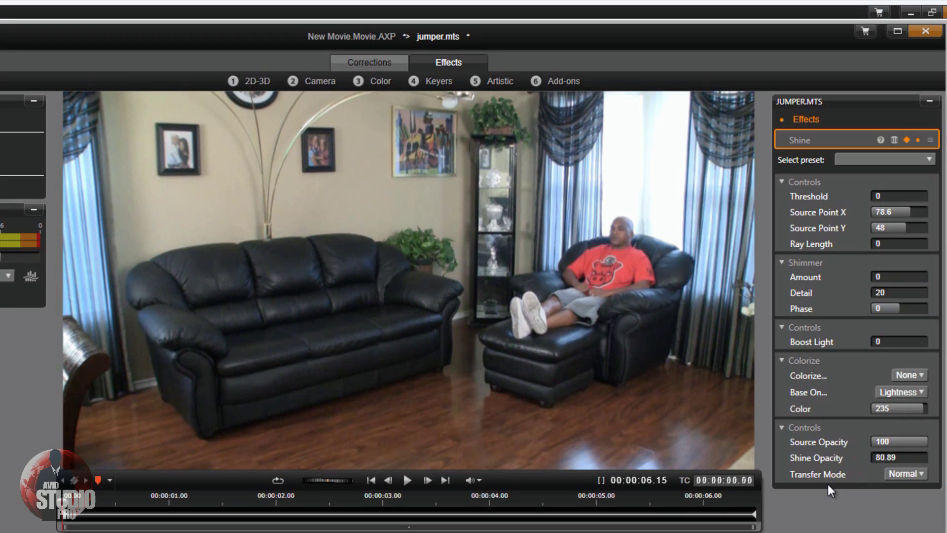
pyautogui.press('Return')
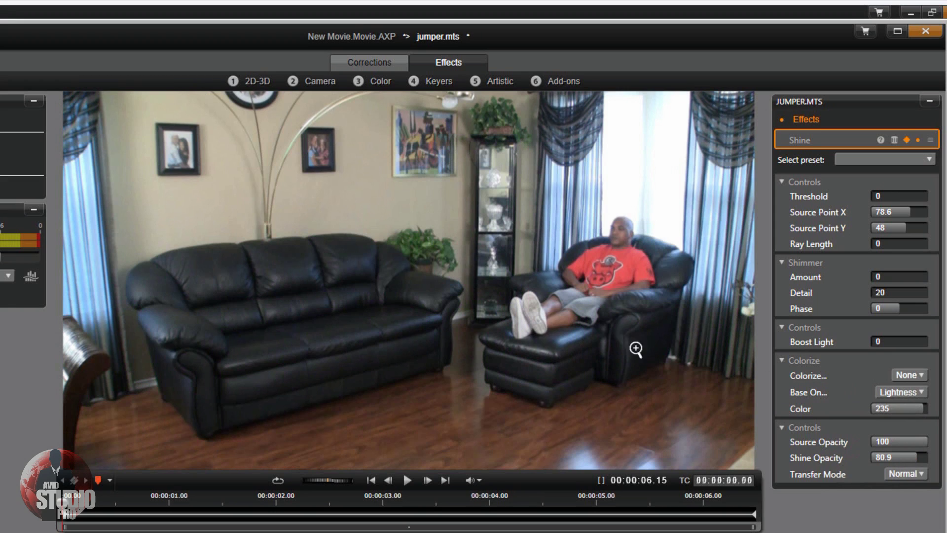
# Scrub through the clip to 00:00:05.25 to preview how the shine builds up before the jump.
pyautogui.moveTo(64, 503); pyautogui.dragTo(379, 530)
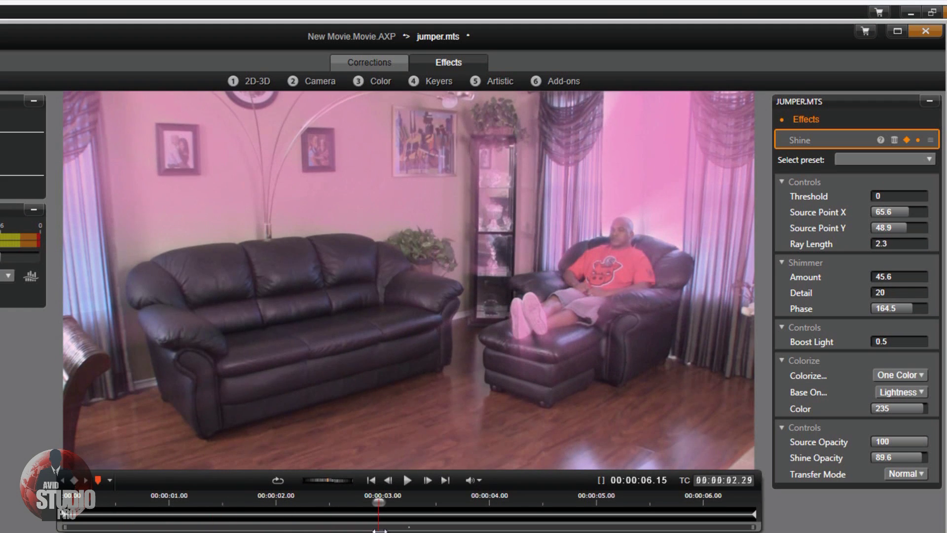
pyautogui.moveTo(379, 530); pyautogui.dragTo(601, 527)
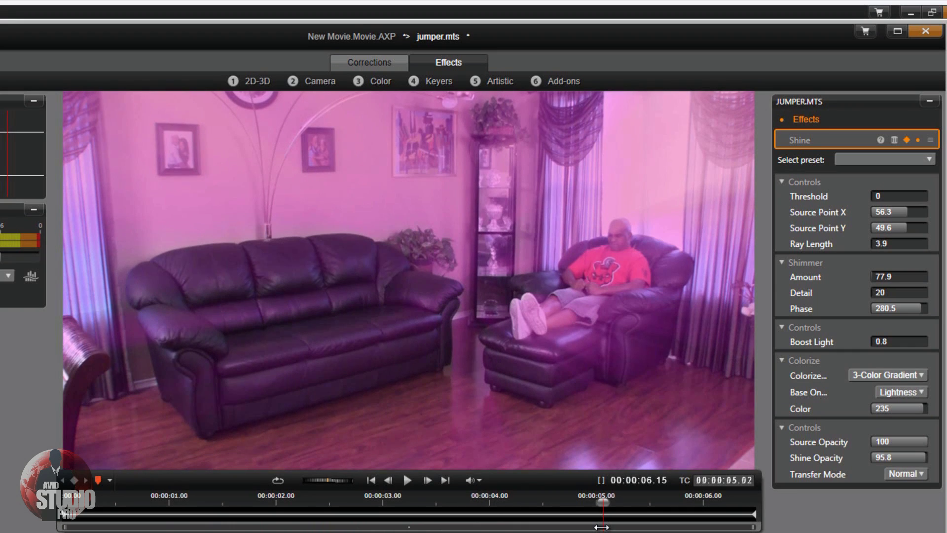
pyautogui.moveTo(600, 527); pyautogui.dragTo(683, 527)
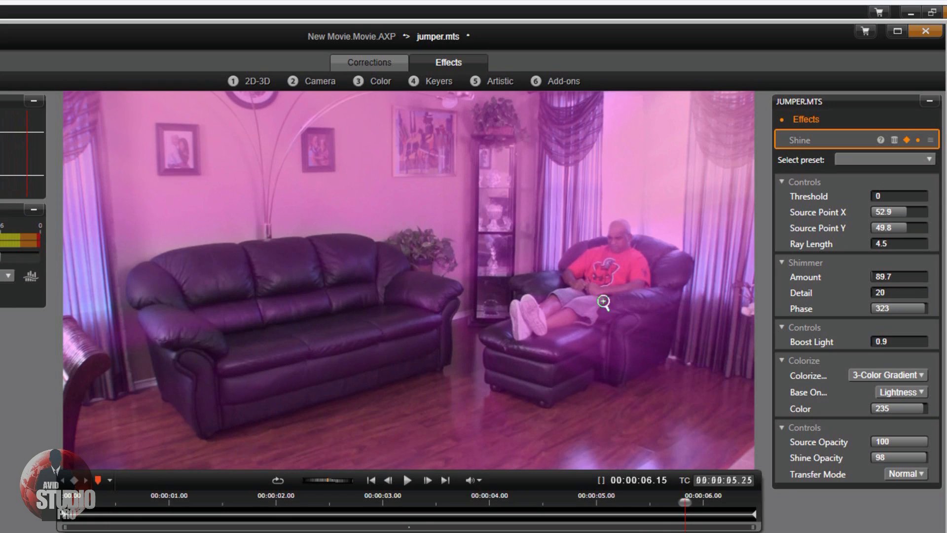
# Copy the Shine keyframe from the clip's first frame and paste it at 00:00:05.25.
pyautogui.rightClick(64, 518)
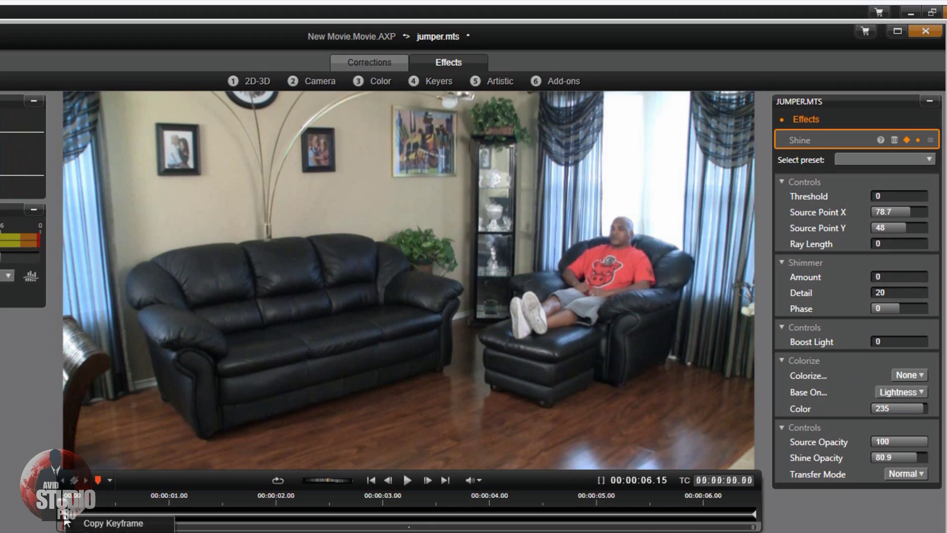
pyautogui.click(102, 524)
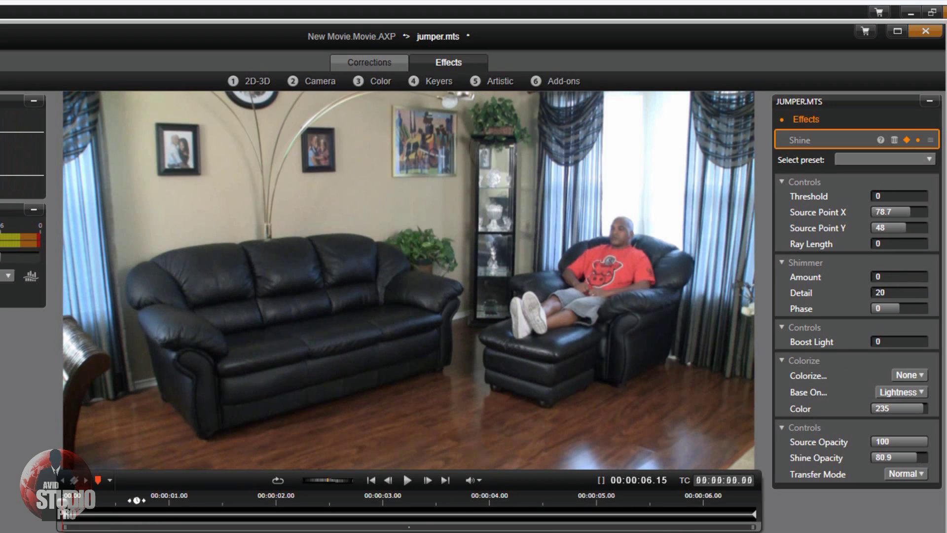
pyautogui.moveTo(72, 499); pyautogui.dragTo(686, 527)
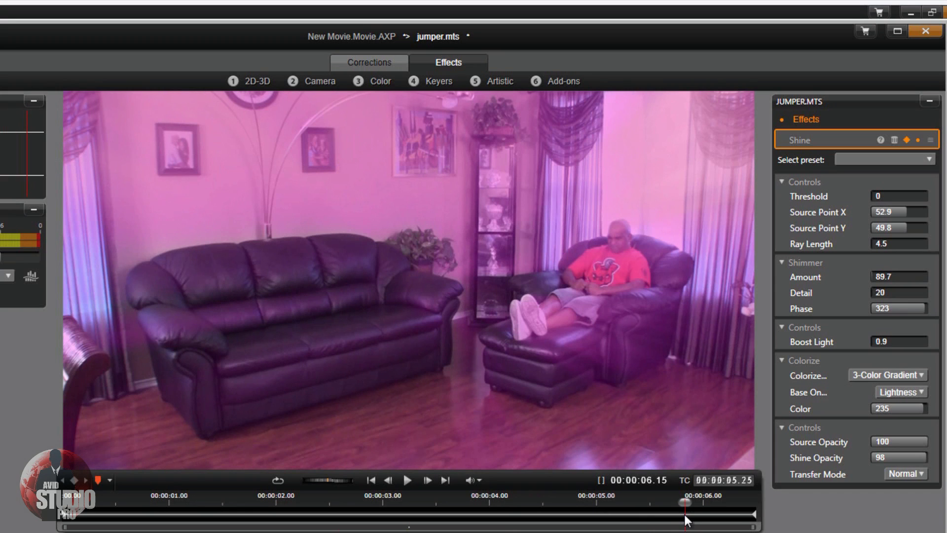
pyautogui.rightClick(684, 514)
pyautogui.click(704, 522)
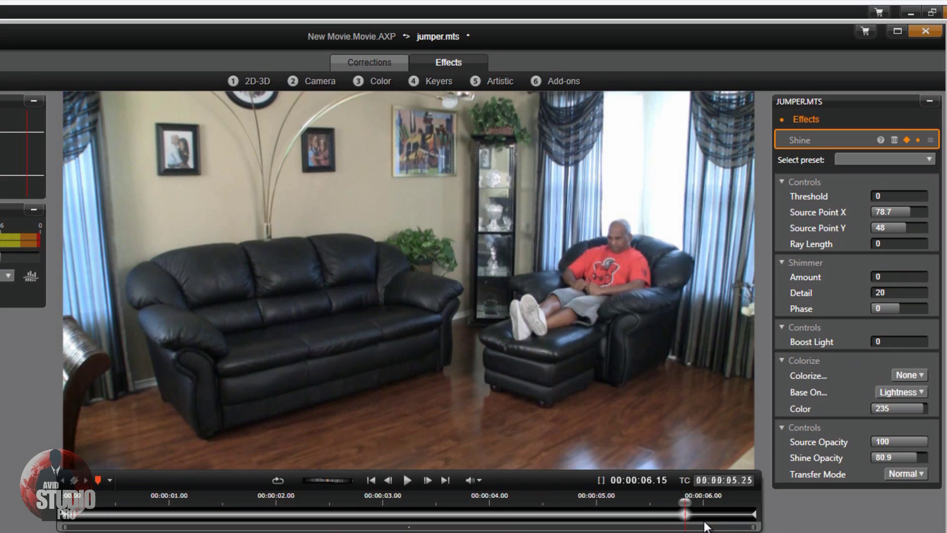
# Add another Shine keyframe at 00:00:06.03, between the pasted keyframe and the end of the clip.
pyautogui.click(688, 502)
pyautogui.moveTo(664, 501); pyautogui.dragTo(684, 522)
pyautogui.moveTo(684, 502); pyautogui.dragTo(713, 510)
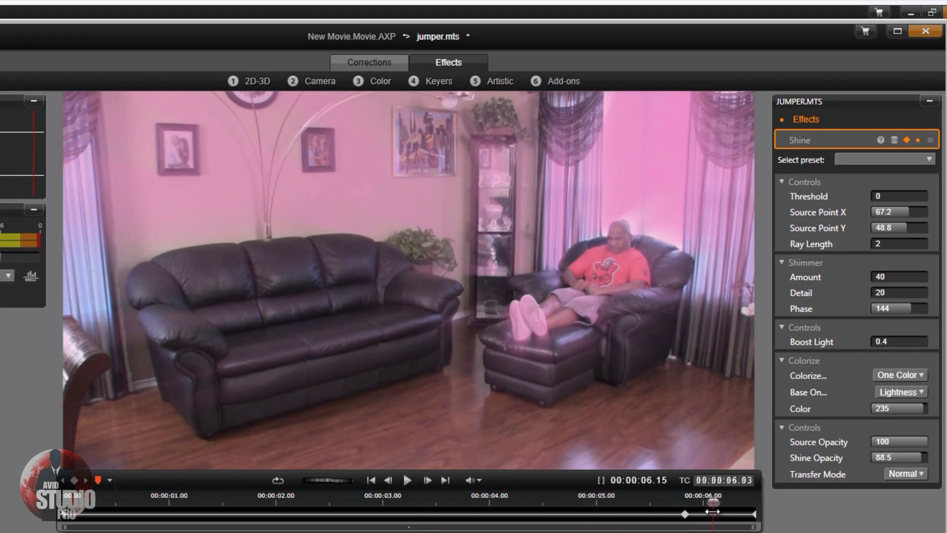
pyautogui.click(74, 479)
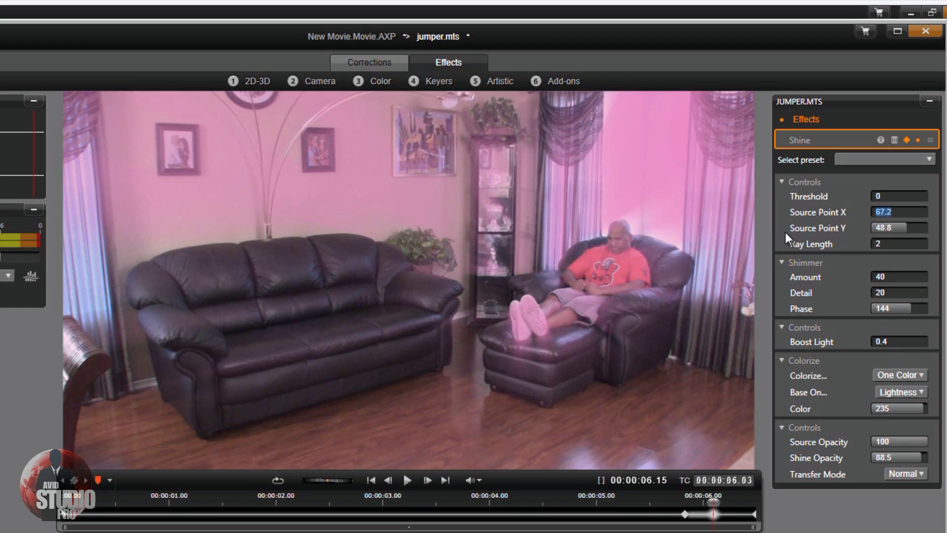
# At the 00:00:06.03 keyframe, set Shine's Source Point X to 78.65, Source Point Y to 48 and Ray Length to 0.5.
pyautogui.write('78.65')
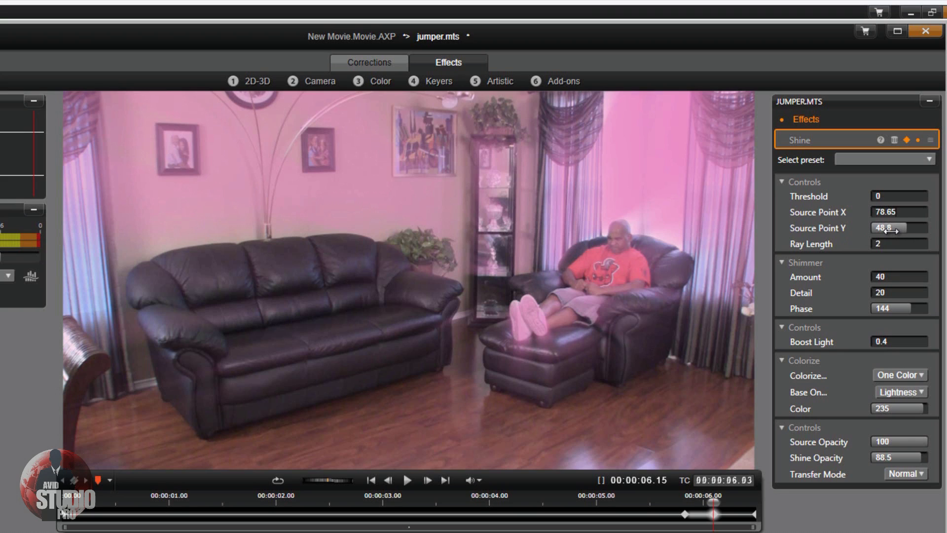
pyautogui.press('Tab')
pyautogui.write('48')
pyautogui.press('Return')
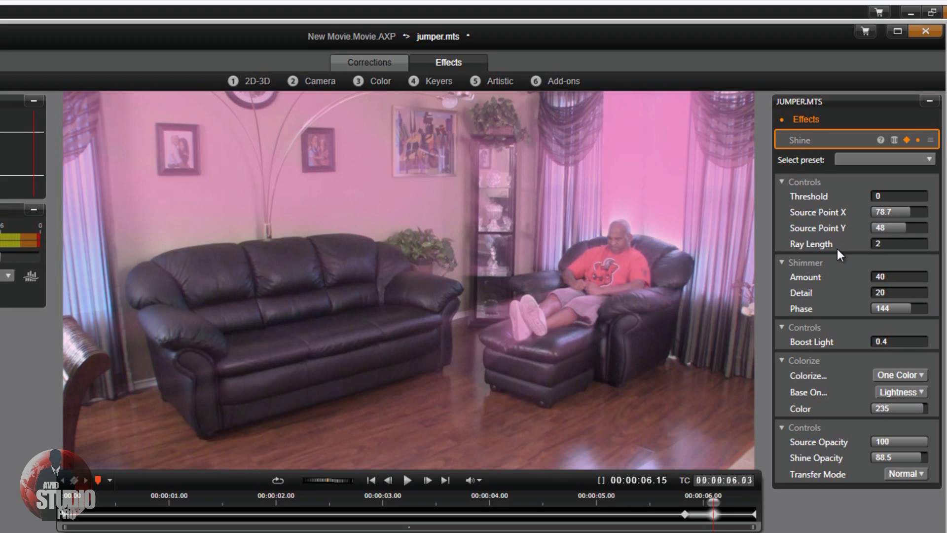
pyautogui.click(877, 244)
pyautogui.write('0.5')
pyautogui.press('Return')
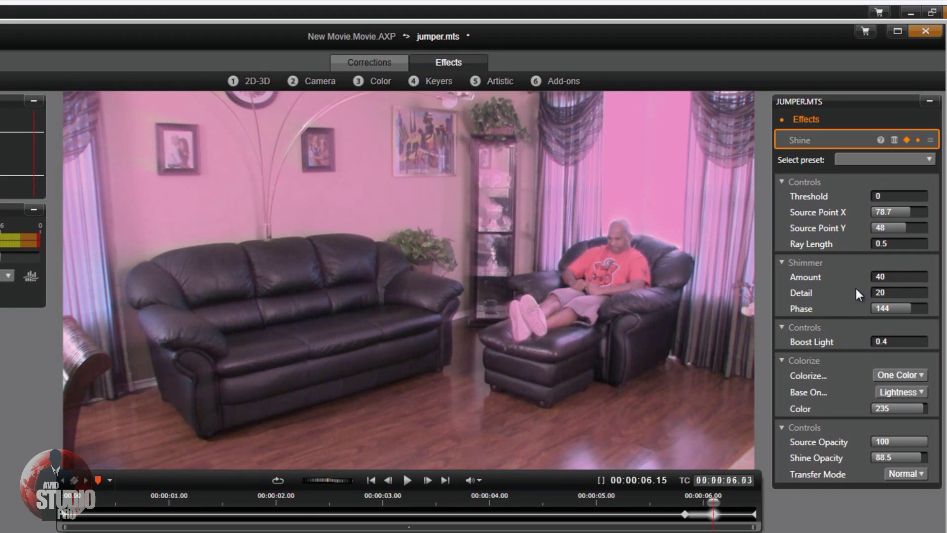
# Set the Shimmer Amount to 31.46 and Boost Light to 0.2 at the 00:00:06.03 keyframe.
pyautogui.click(883, 279)
pyautogui.write('31.46')
pyautogui.press('Return')
pyautogui.click(882, 341)
pyautogui.write('0.2')
# Set Colorize to None and Shine Opacity to 80.9 at the 00:00:06.03 keyframe.
pyautogui.click(922, 375)
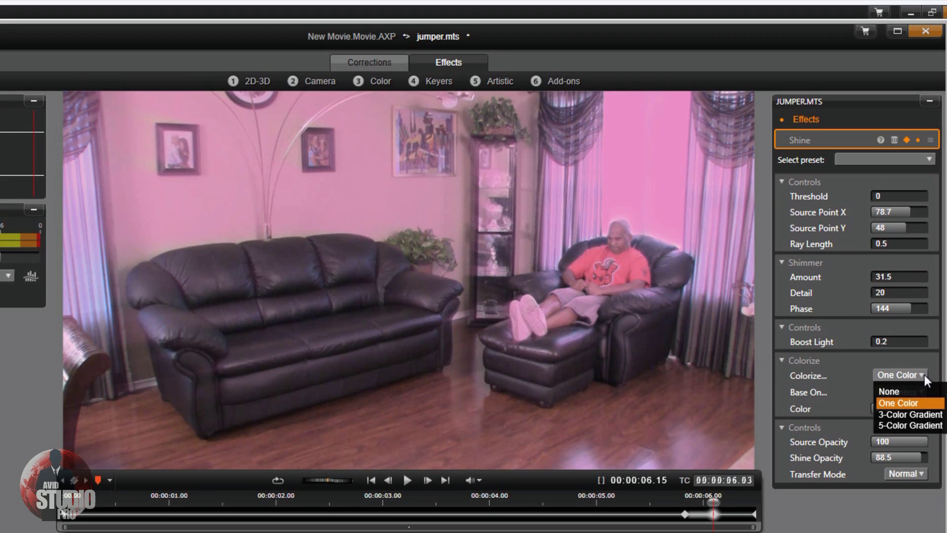
pyautogui.click(899, 391)
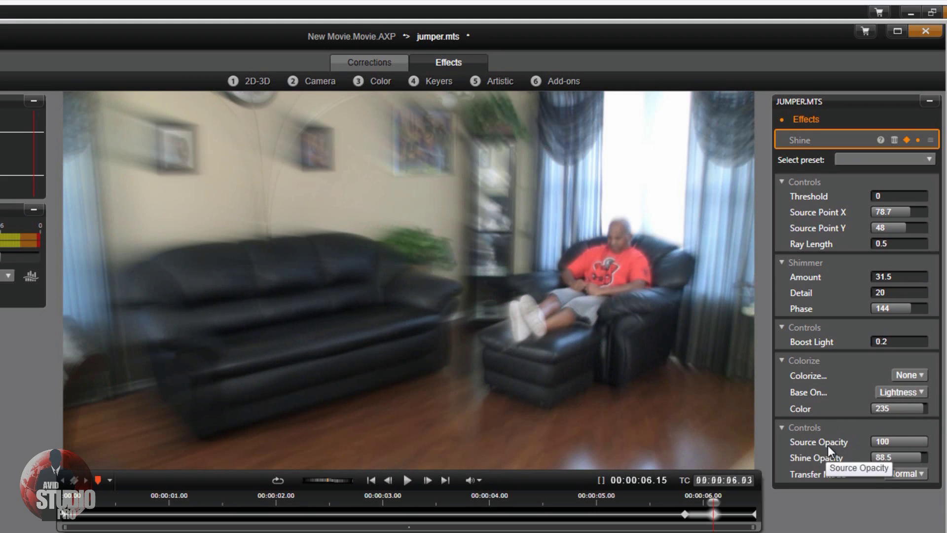
pyautogui.click(882, 459)
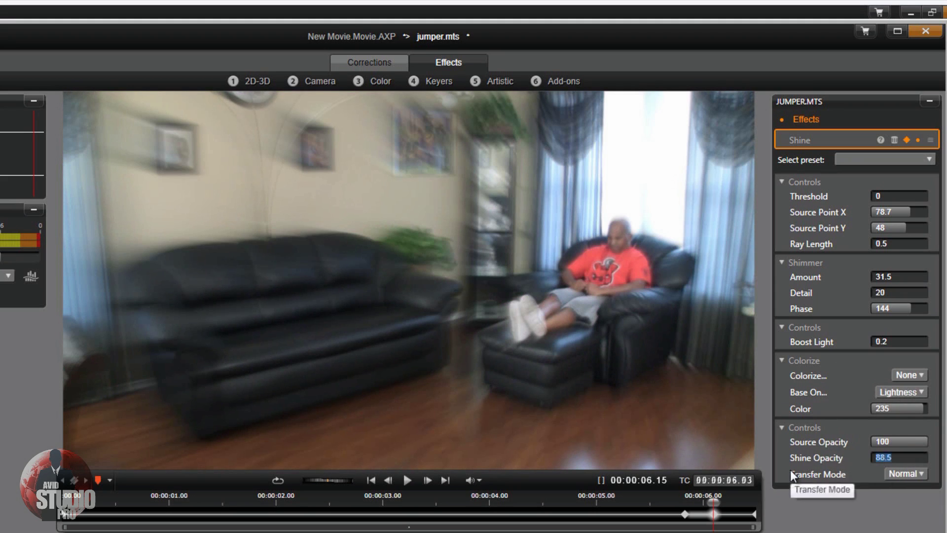
pyautogui.write('80.9')
pyautogui.press('Return')
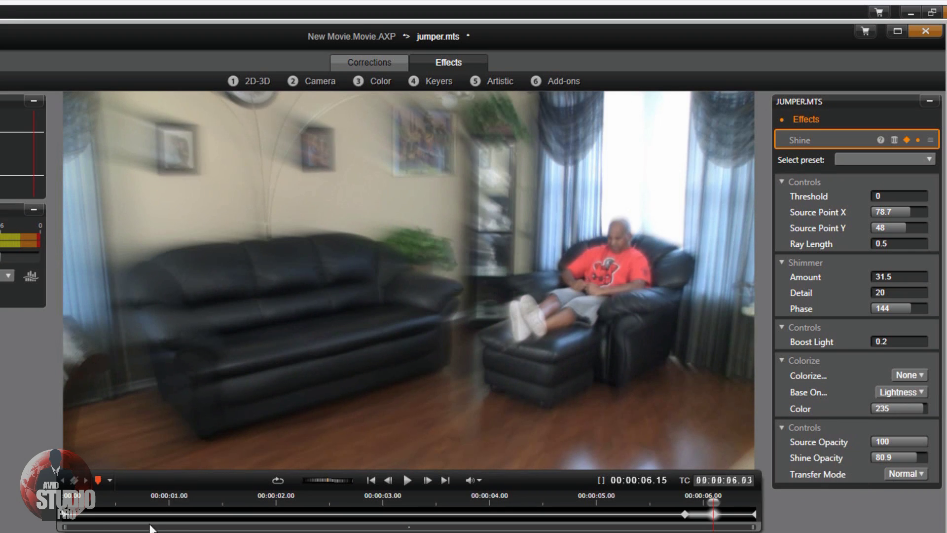
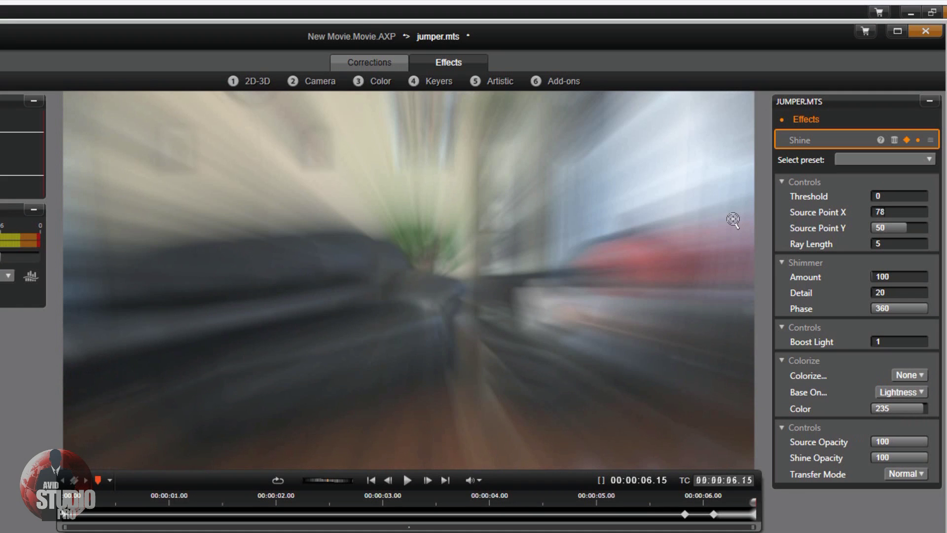
# At the clip's final keyframe, 00:00:06.15, set Source Point X to 78.6, Source Point Y to 48 and Ray Length to 2.2.
pyautogui.press('Return')
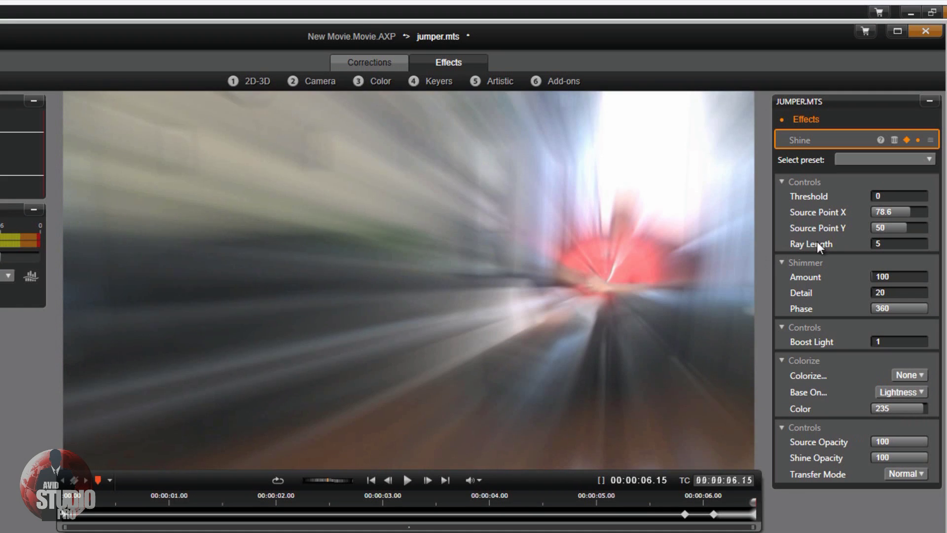
pyautogui.click(881, 229)
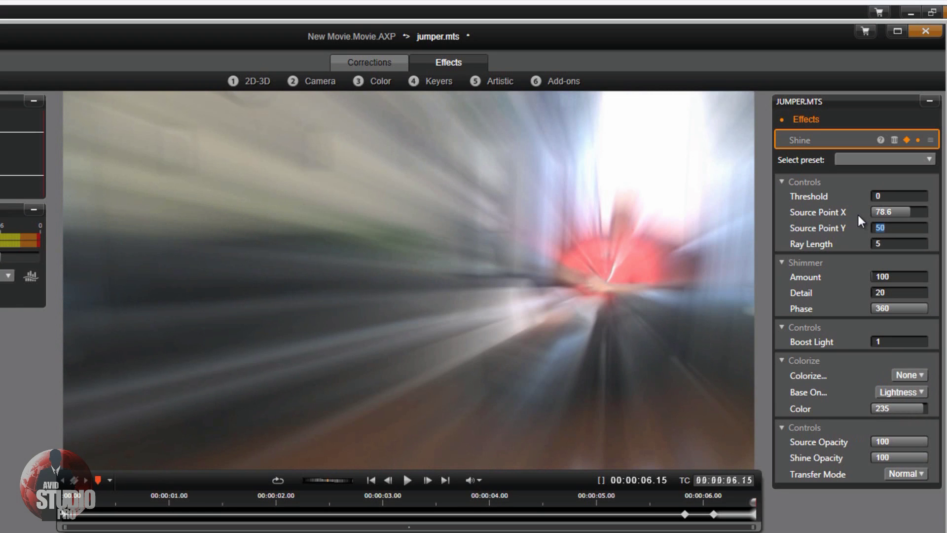
pyautogui.press('Return')
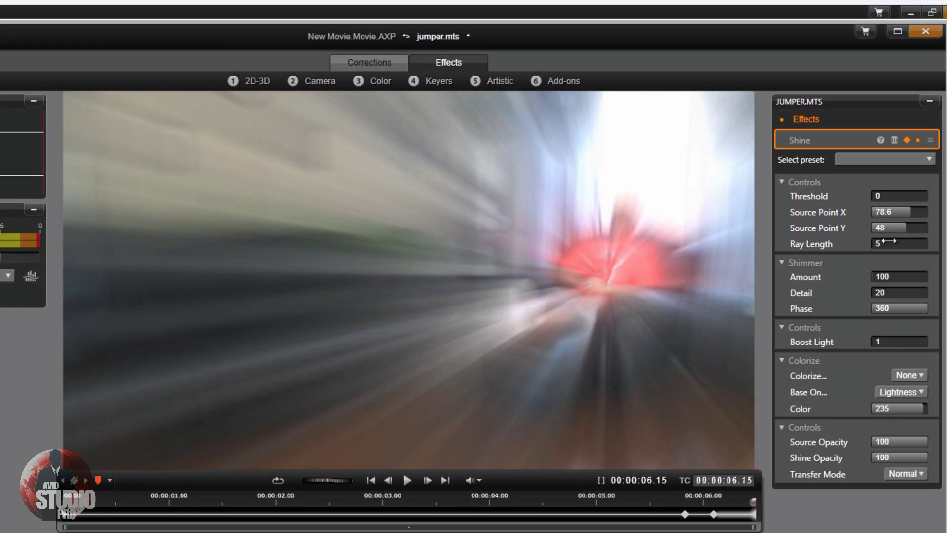
pyautogui.click(881, 244)
pyautogui.write('2.2')
pyautogui.press('Return')
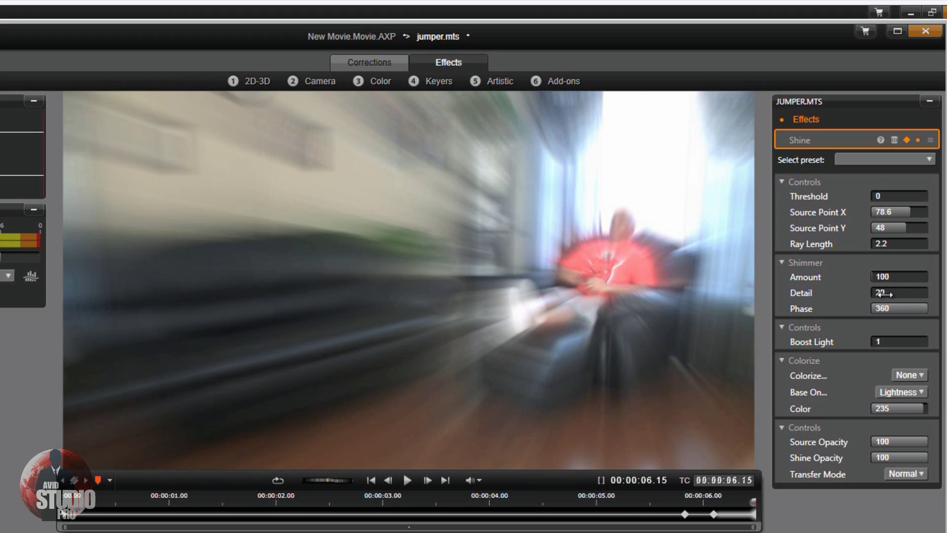
# Set Boost Light to 1.5 and Shine Opacity to 80.9 at the final keyframe.
pyautogui.click(870, 341)
pyautogui.write('.51')
pyautogui.press('BackSpace')
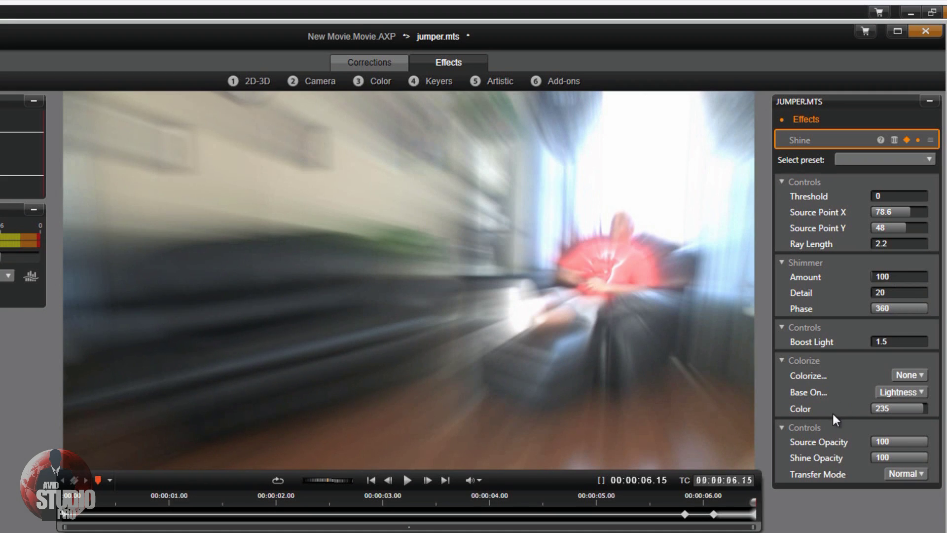
pyautogui.click(890, 457)
pyautogui.write('80.9')
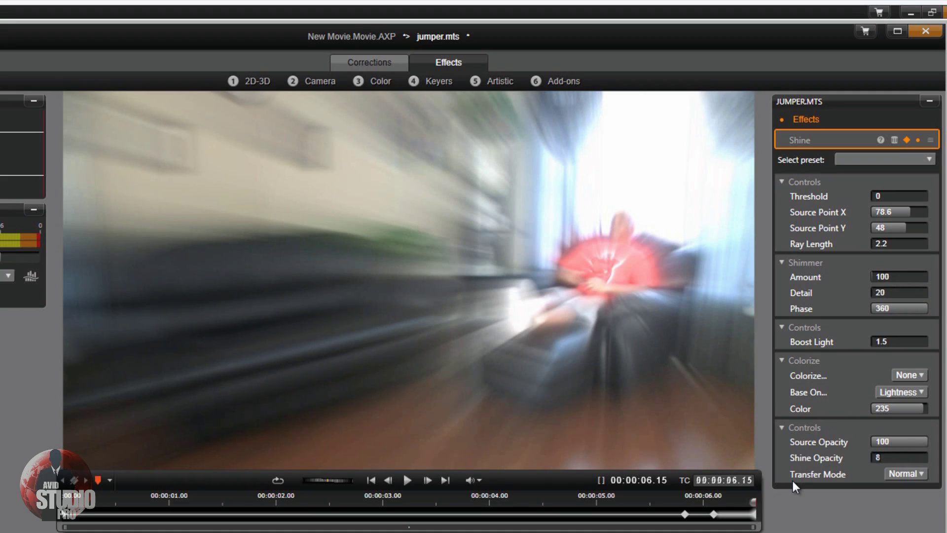
pyautogui.press('Return')
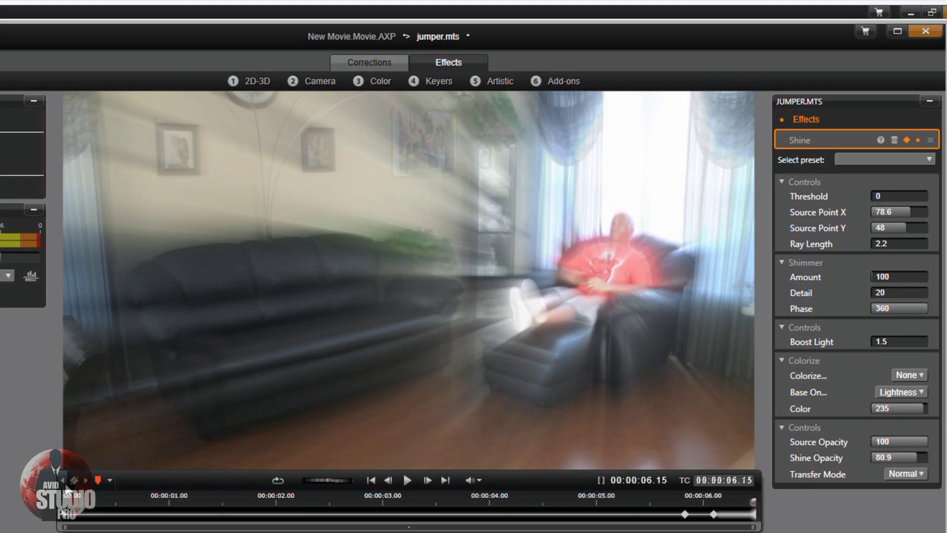
# Compare the last two Shine keyframes and play the clip from its start to review the effect.
pyautogui.click(62, 479)
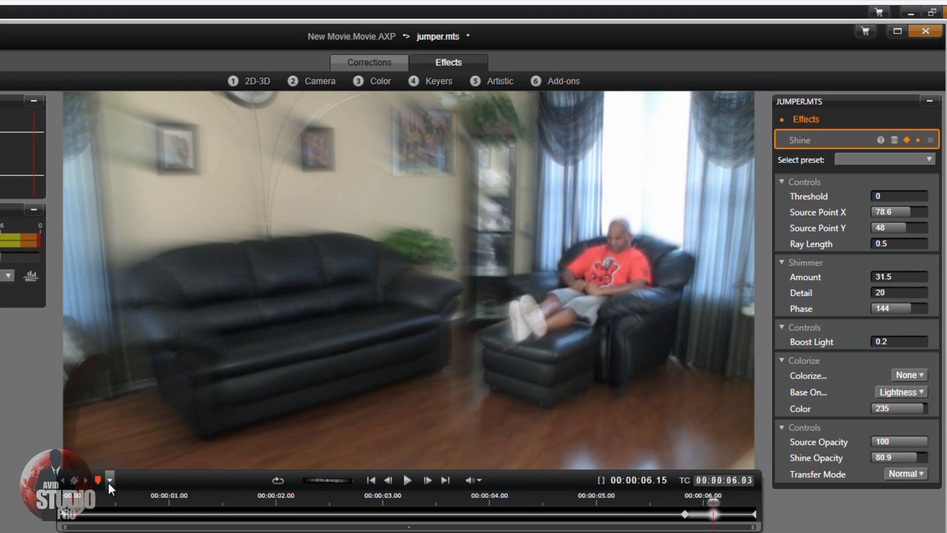
pyautogui.click(87, 481)
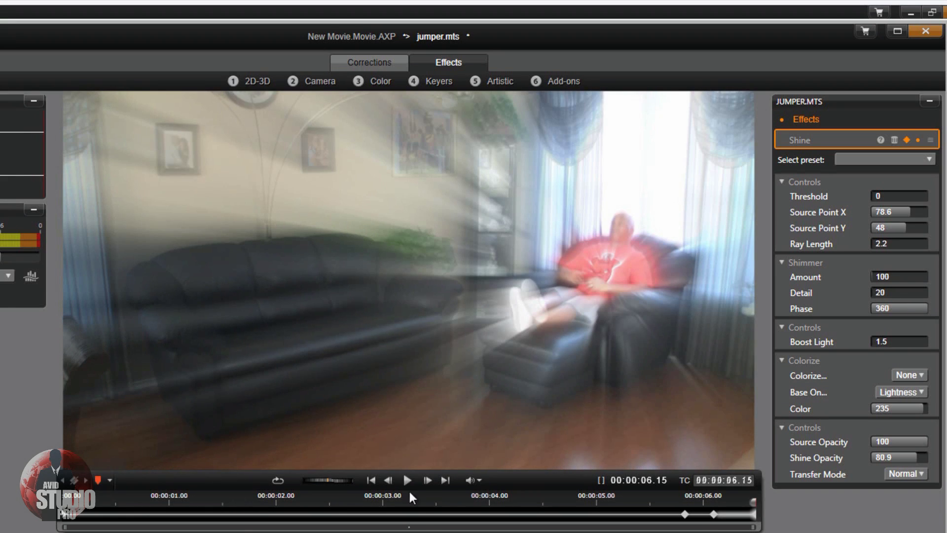
pyautogui.click(373, 481)
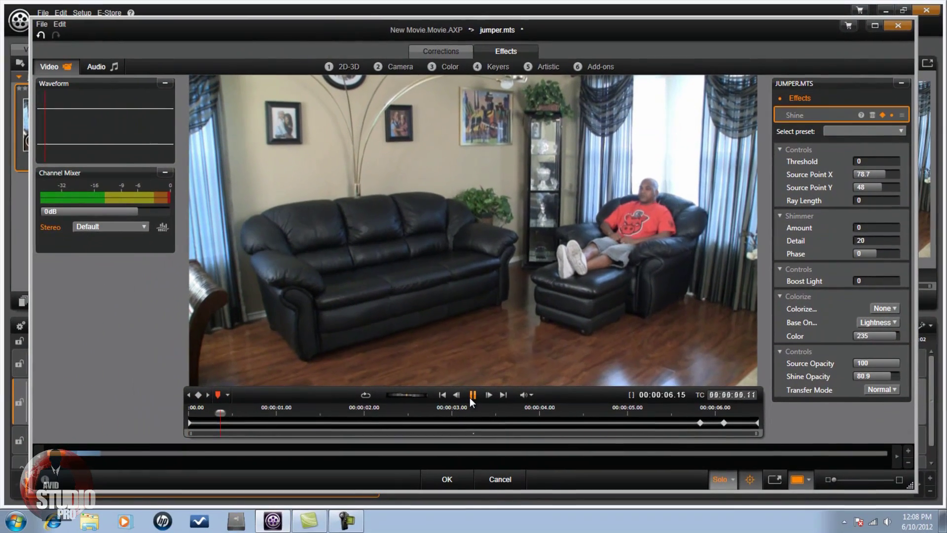
pyautogui.click(405, 481)
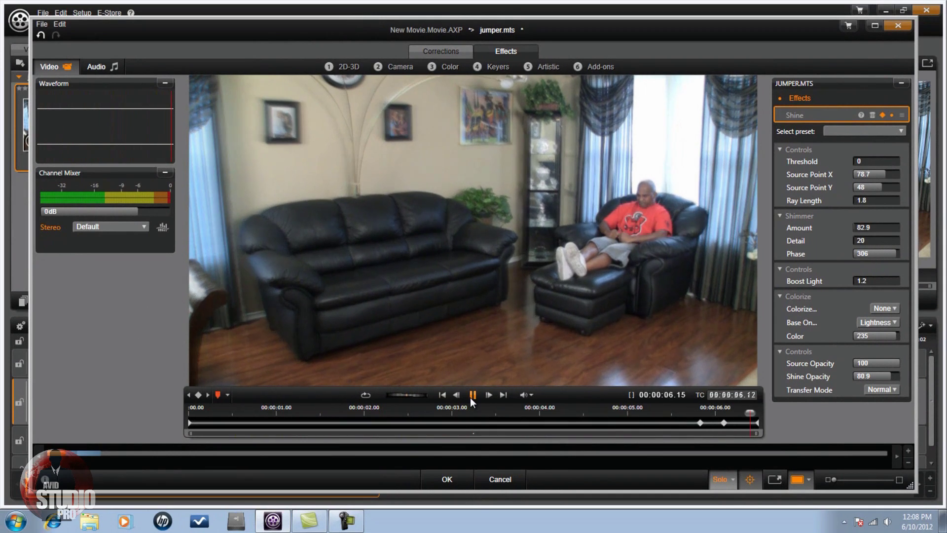
# Accept the armchair clip's effect changes and open the third Jumper clip, with the man on the couch, in the Effects Editor.
pyautogui.click(453, 476)
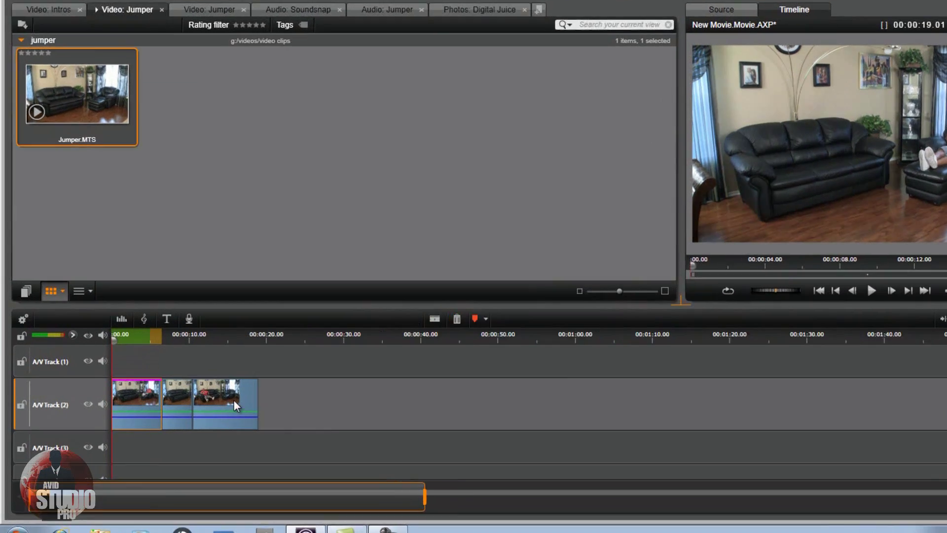
pyautogui.click(235, 404)
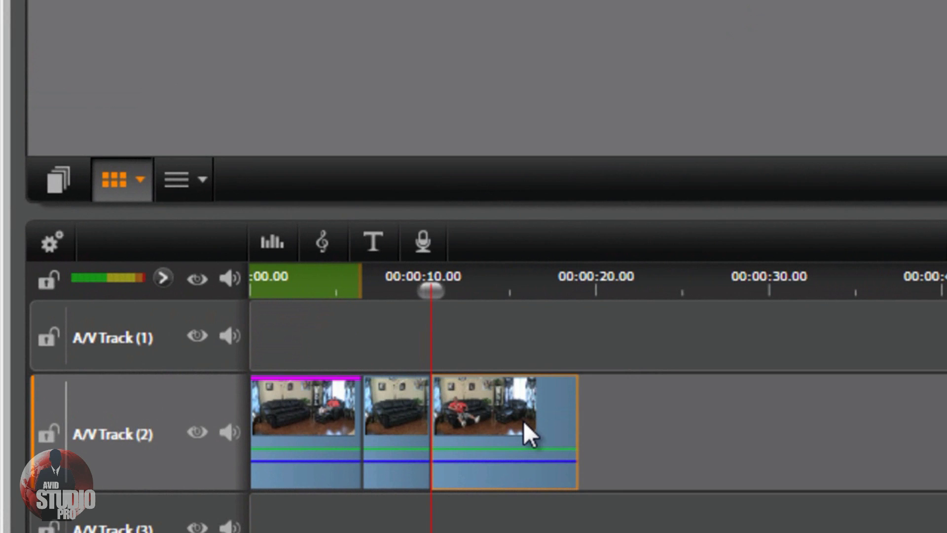
pyautogui.rightClick(522, 421)
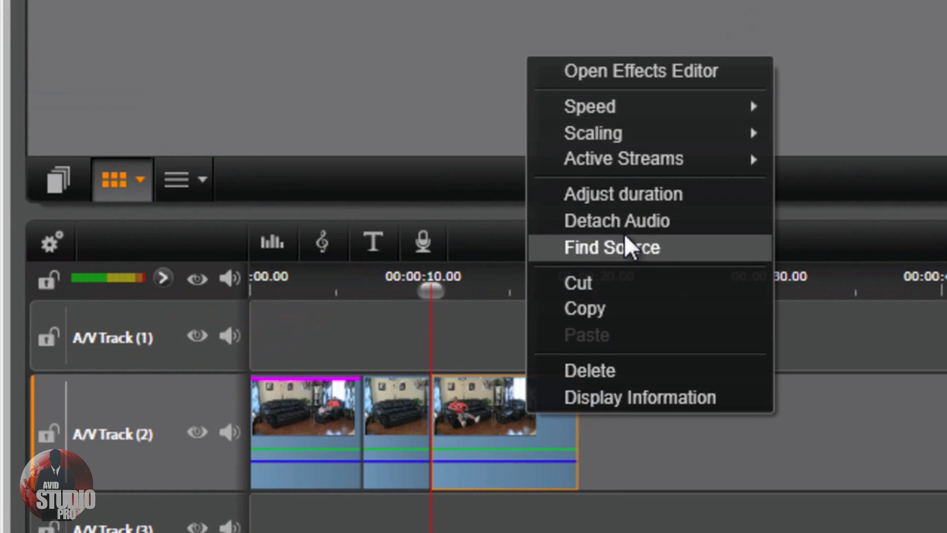
pyautogui.click(648, 78)
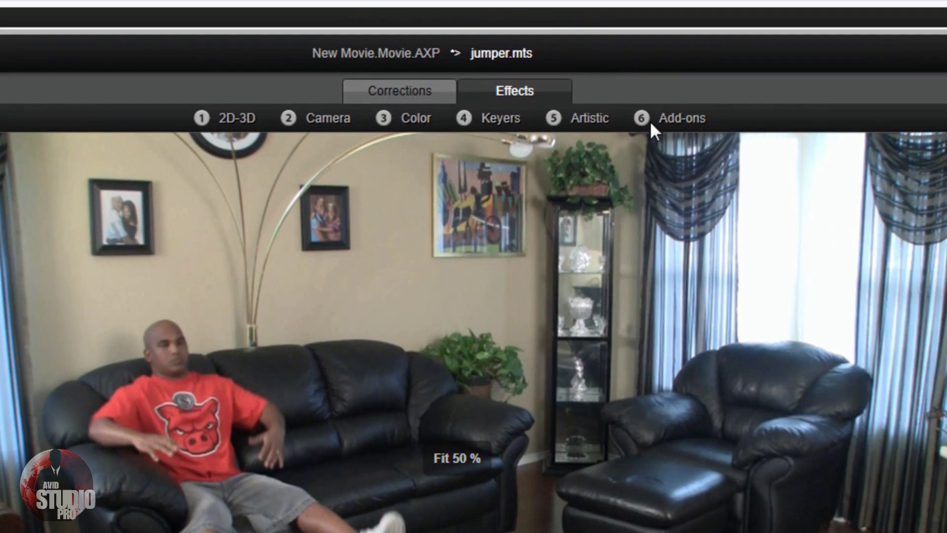
# Add the Red Giant Shine effect to the couch clip and apply the HD Shimmer Aura preset.
pyautogui.click(687, 119)
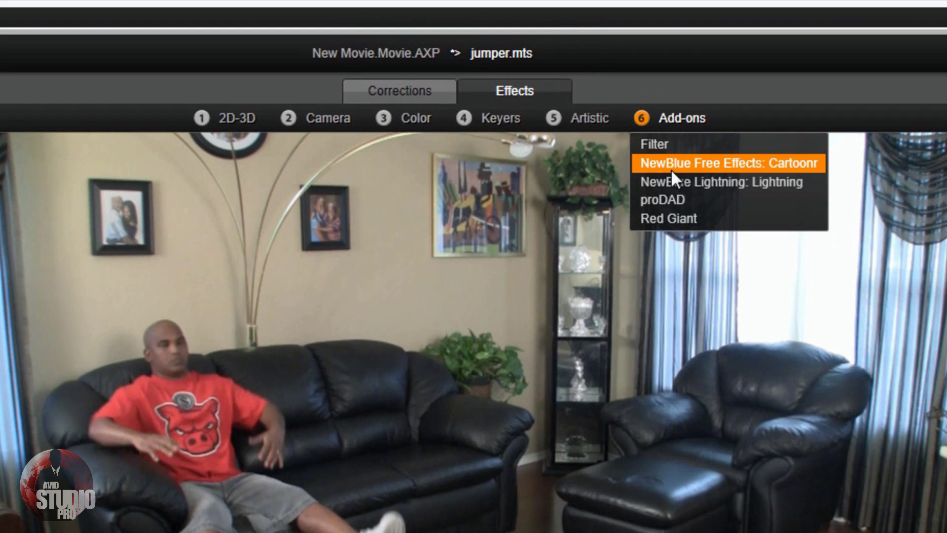
pyautogui.click(676, 217)
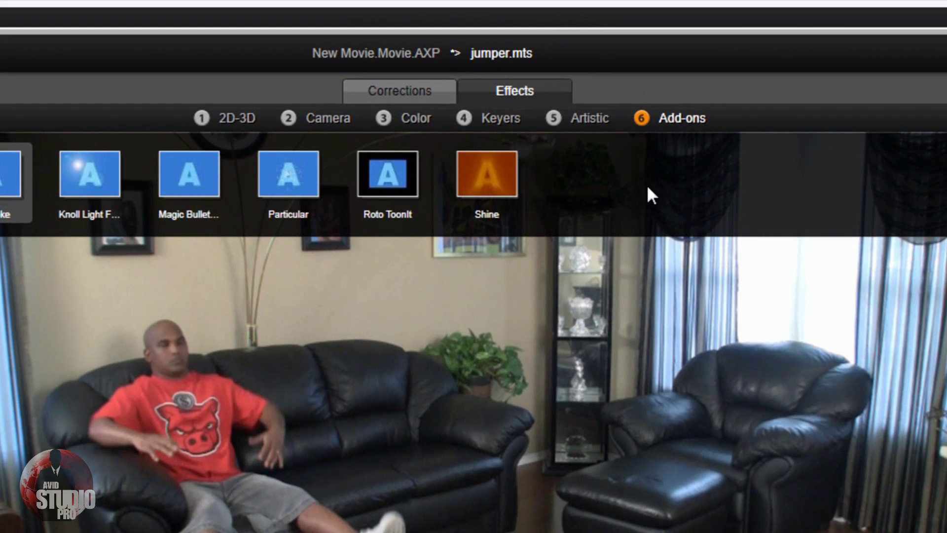
pyautogui.click(490, 176)
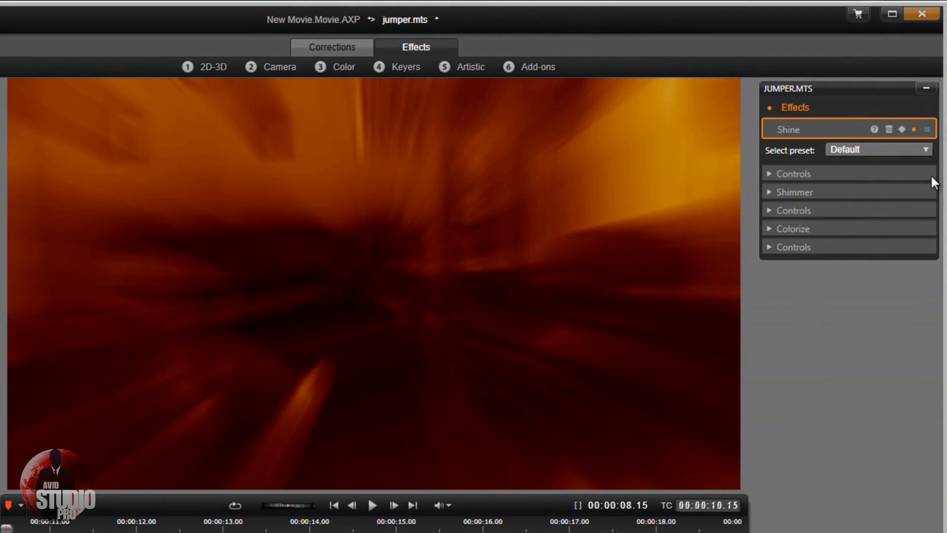
pyautogui.click(924, 149)
pyautogui.scroll(-6, 908, 257)
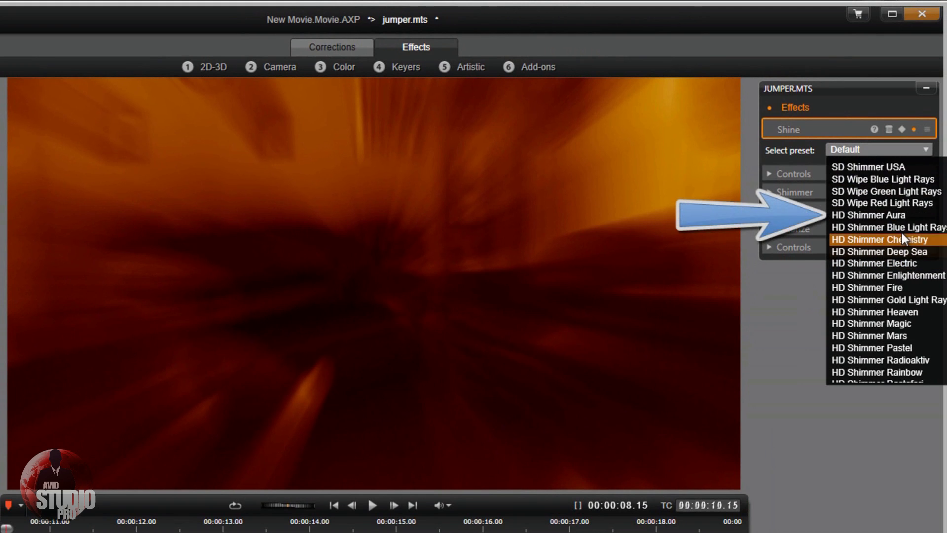
pyautogui.click(911, 215)
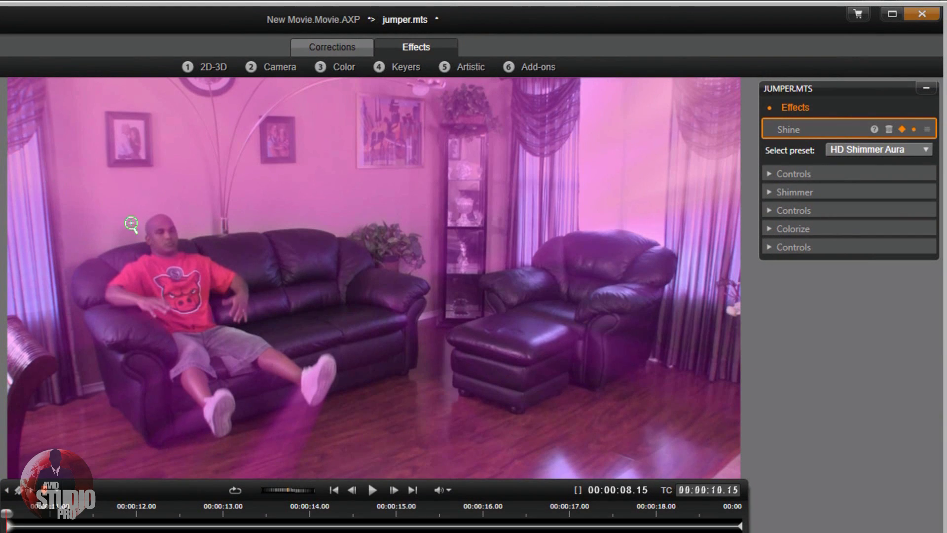
# Expand all of the Shine effect's parameter groups, including Shimmer, Colorize and the three Controls groups.
pyautogui.click(770, 175)
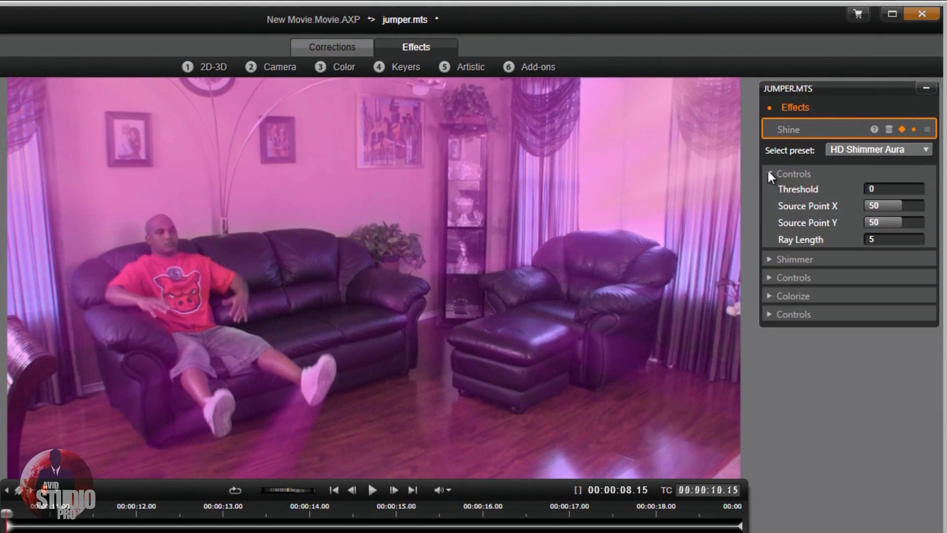
pyautogui.click(769, 260)
pyautogui.click(768, 327)
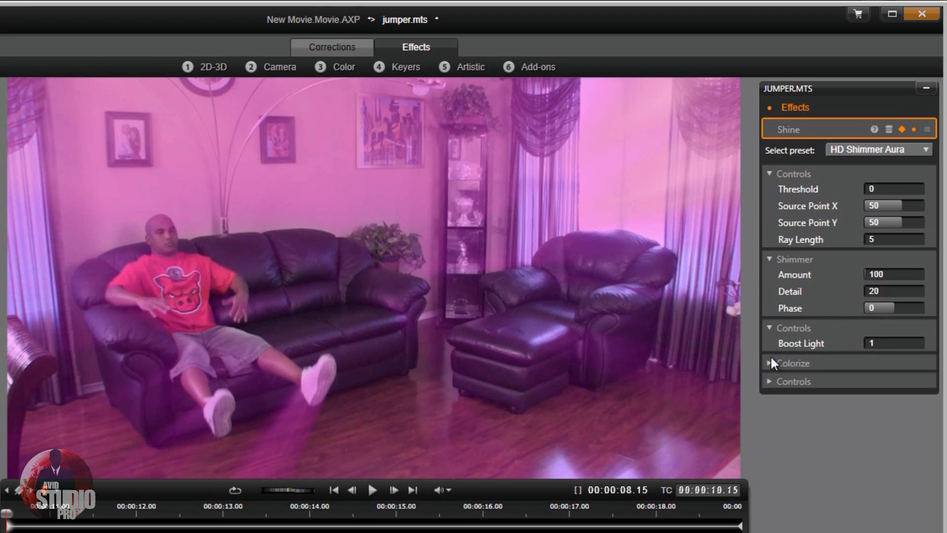
pyautogui.click(769, 364)
pyautogui.click(767, 433)
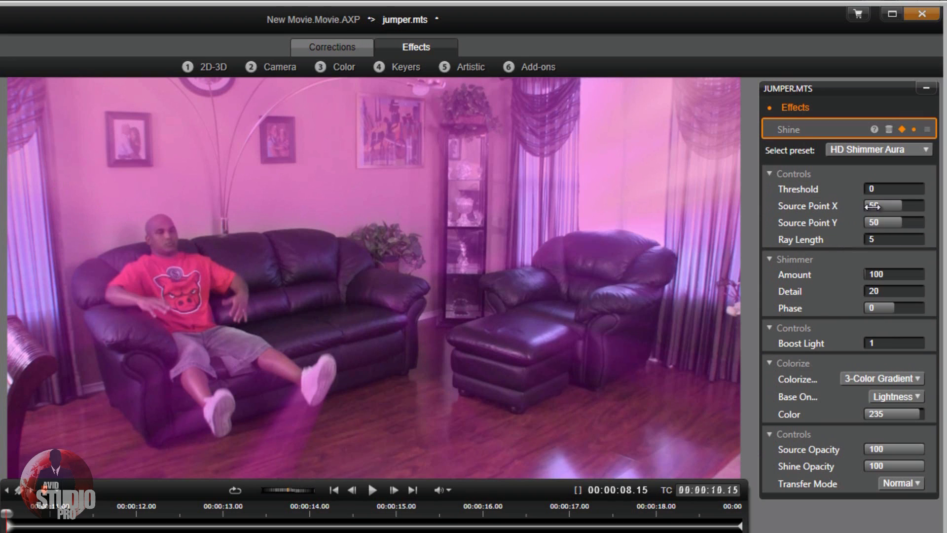
# Set Shine's Source Point X to 24 and Source Point Y to 55 on the couch clip's first frame.
pyautogui.moveTo(877, 205); pyautogui.dragTo(879, 205)
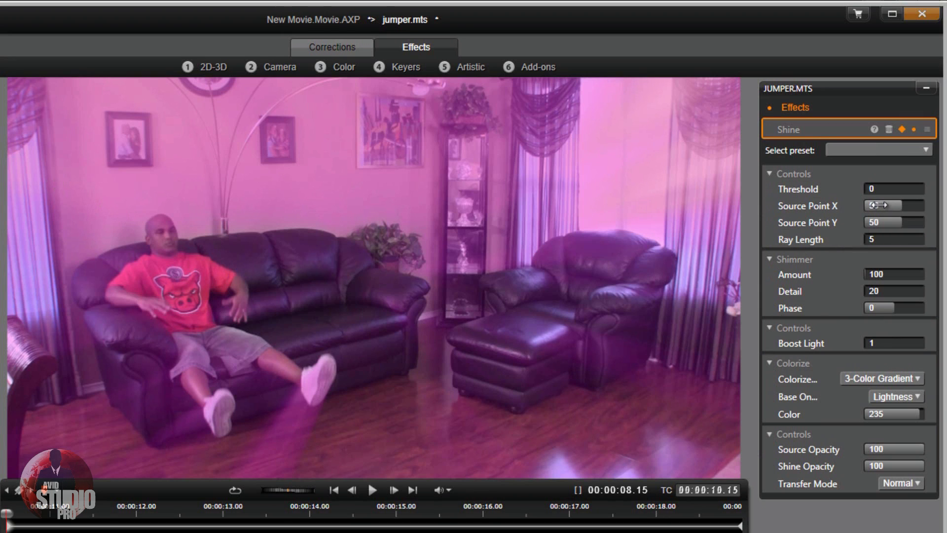
pyautogui.click(878, 206)
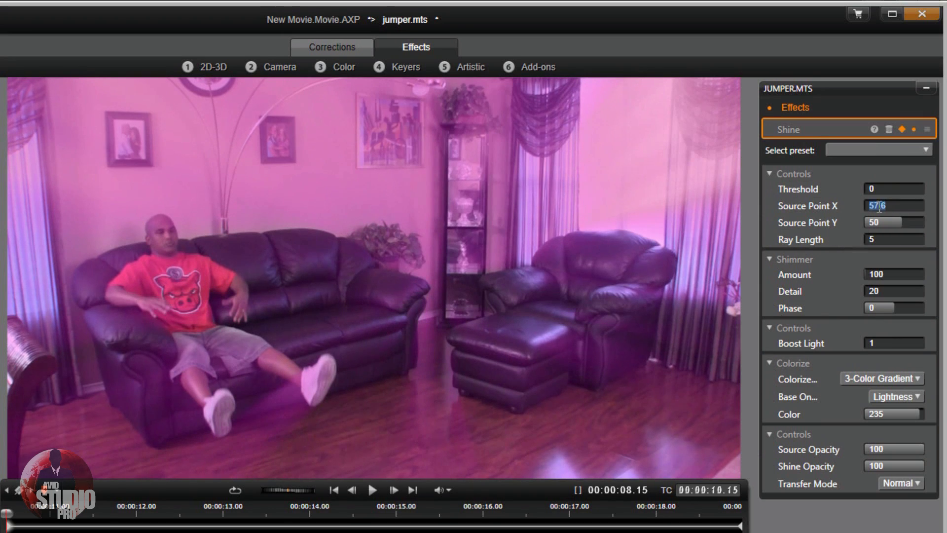
pyautogui.write('24')
pyautogui.press('Tab')
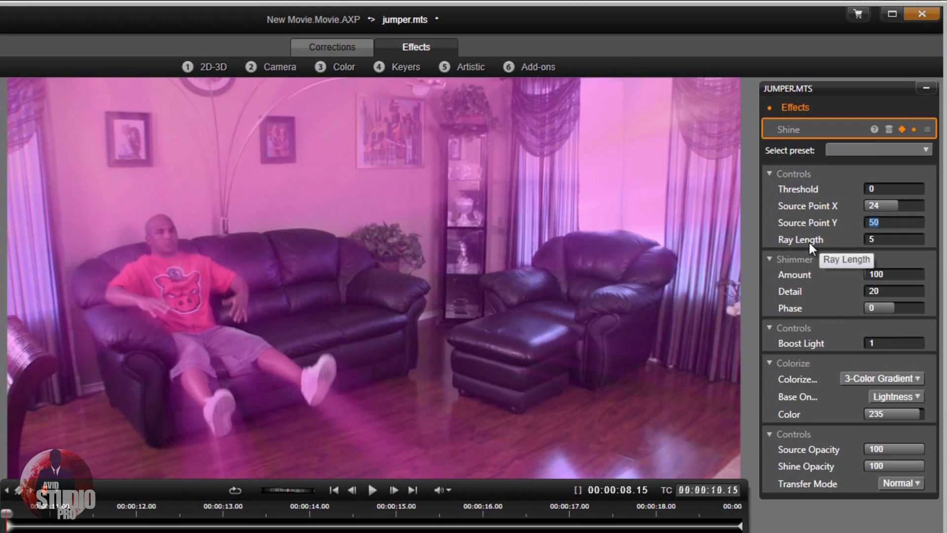
pyautogui.write('55')
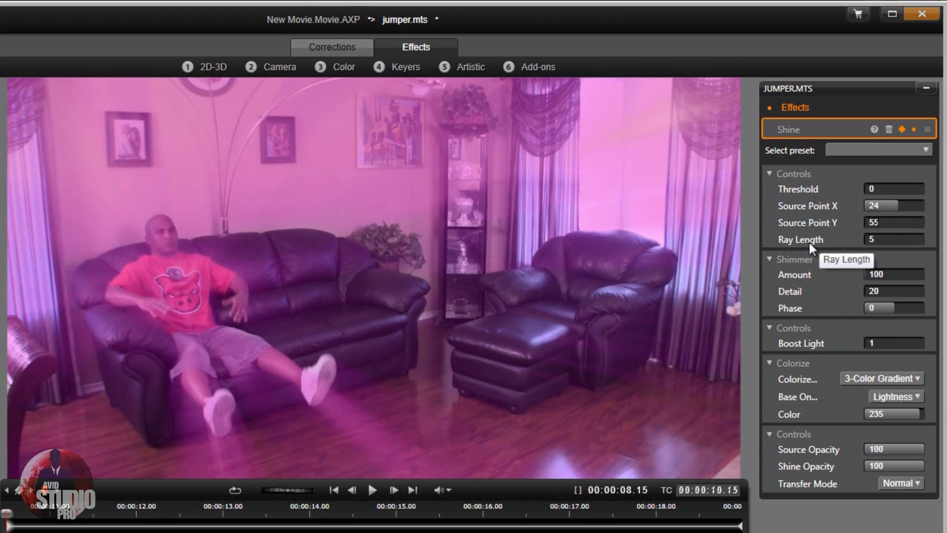
# Set Shine's Ray Length to 2.2 and Boost Light to 1.5 on the couch clip's first frame.
pyautogui.press('Return')
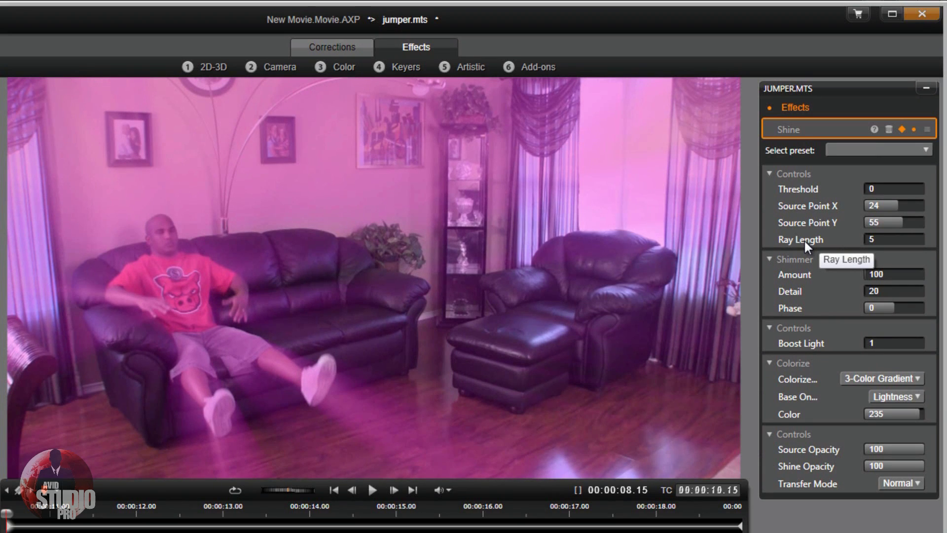
pyautogui.click(869, 240)
pyautogui.write('2.2')
pyautogui.press('Return')
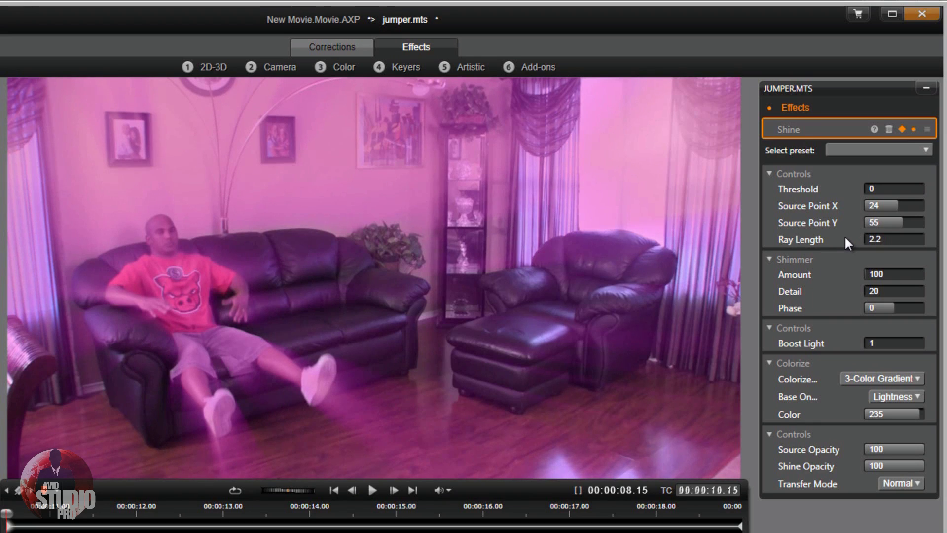
pyautogui.click(873, 343)
pyautogui.write('1.5')
pyautogui.press('Return')
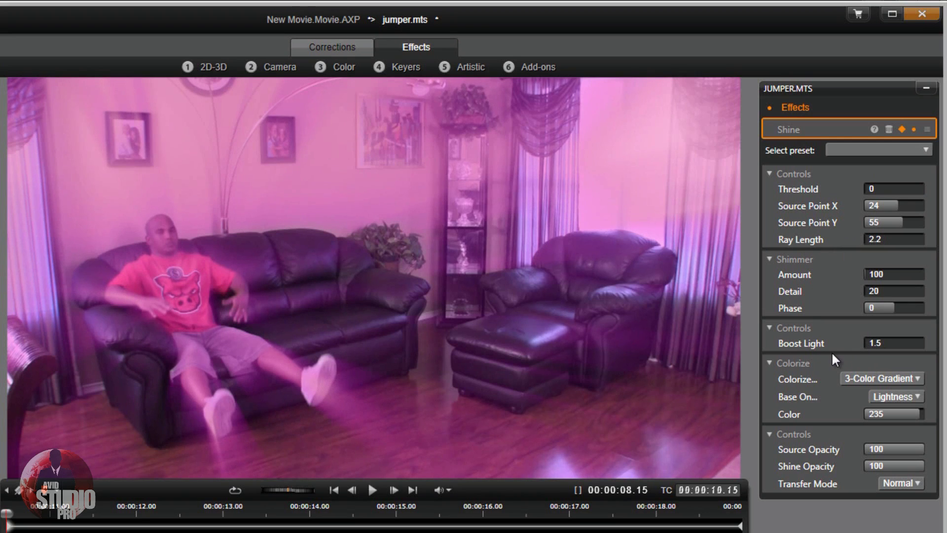
# Set Shine's Colorize option to None and its Shine Opacity to 80.89 on the first frame.
pyautogui.click(917, 379)
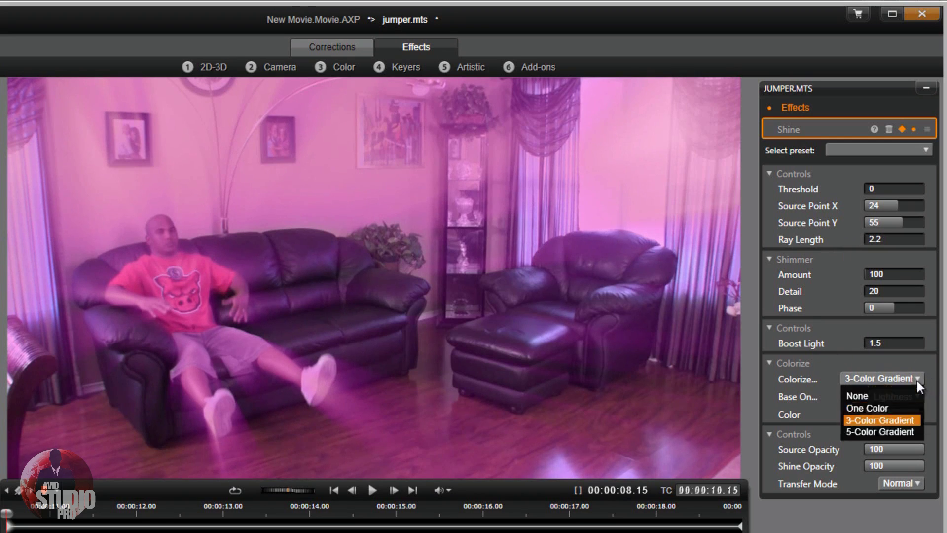
pyautogui.click(883, 396)
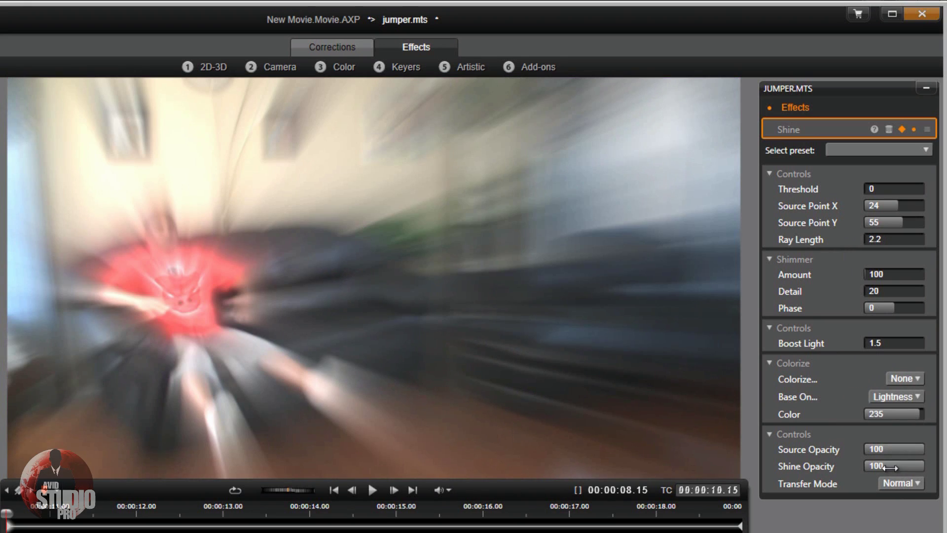
pyautogui.write('80.89')
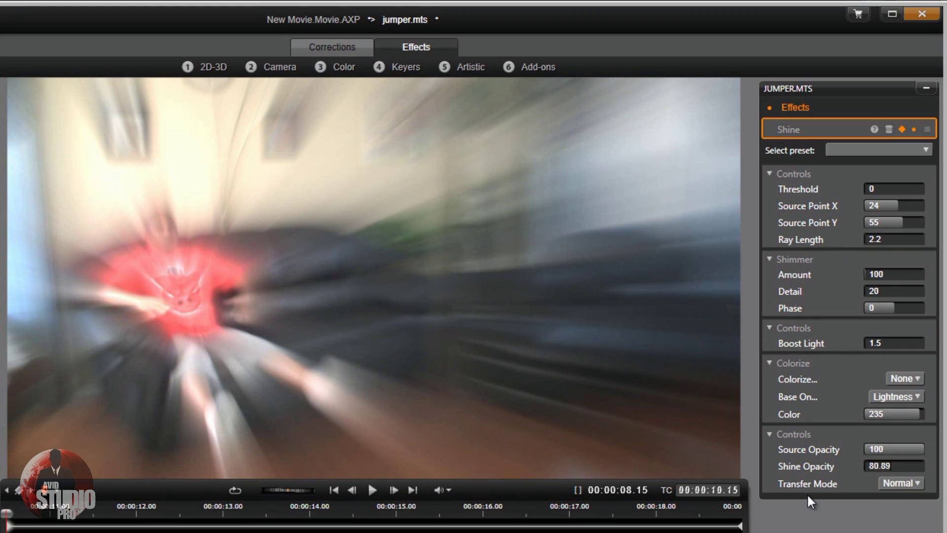
pyautogui.press('Return')
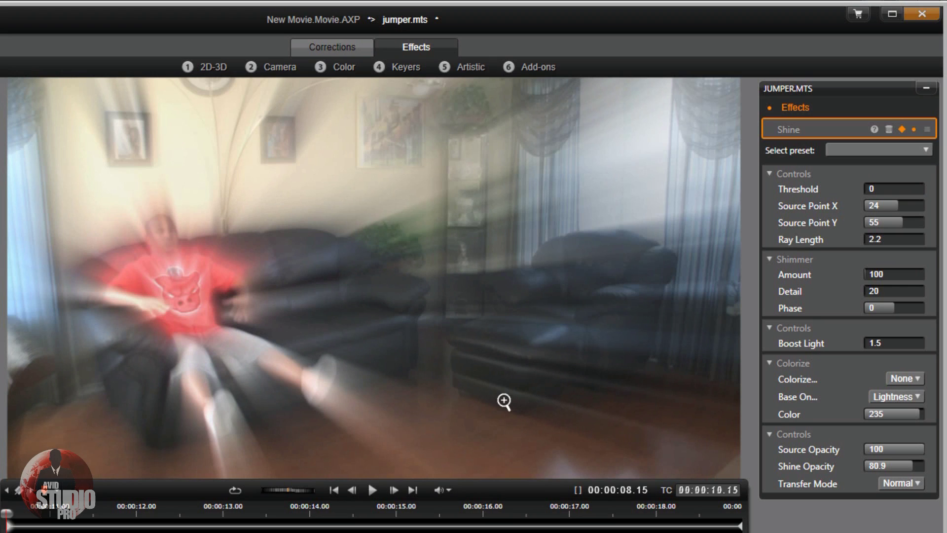
# Add a Shine keyframe at 00:00:10.27 with Source Point X 24 and Source Point Y 55.
pyautogui.moveTo(13, 515); pyautogui.dragTo(40, 525)
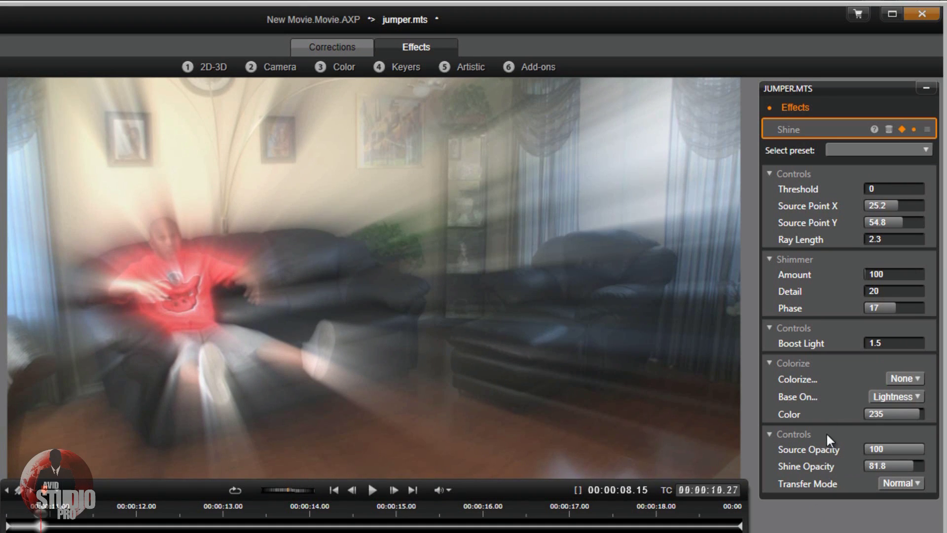
pyautogui.click(870, 206)
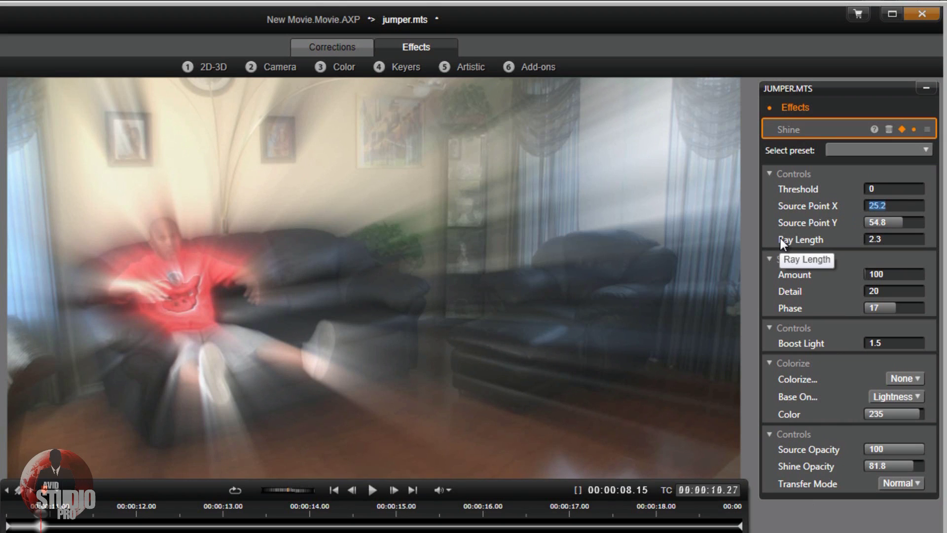
pyautogui.write('24')
pyautogui.press('Return')
pyautogui.click(882, 222)
pyautogui.write('55')
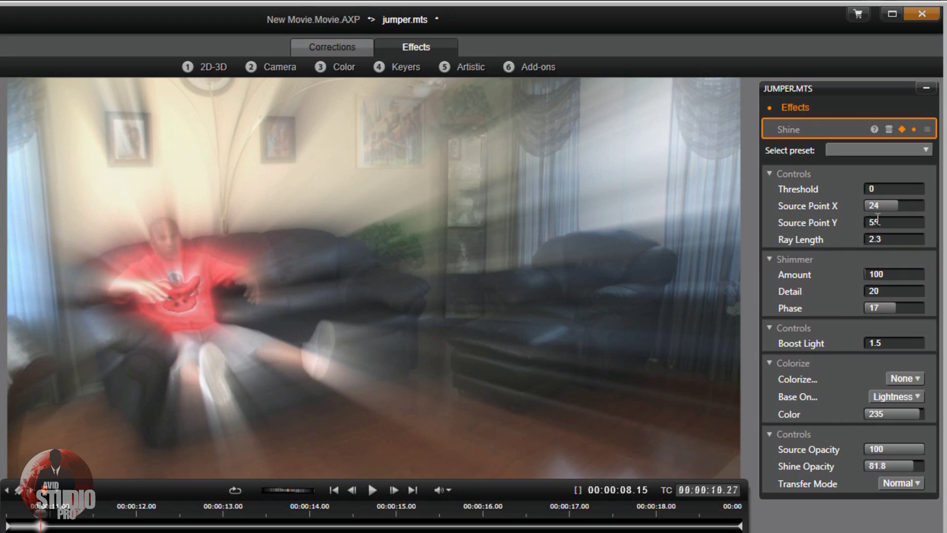
pyautogui.press('Return')
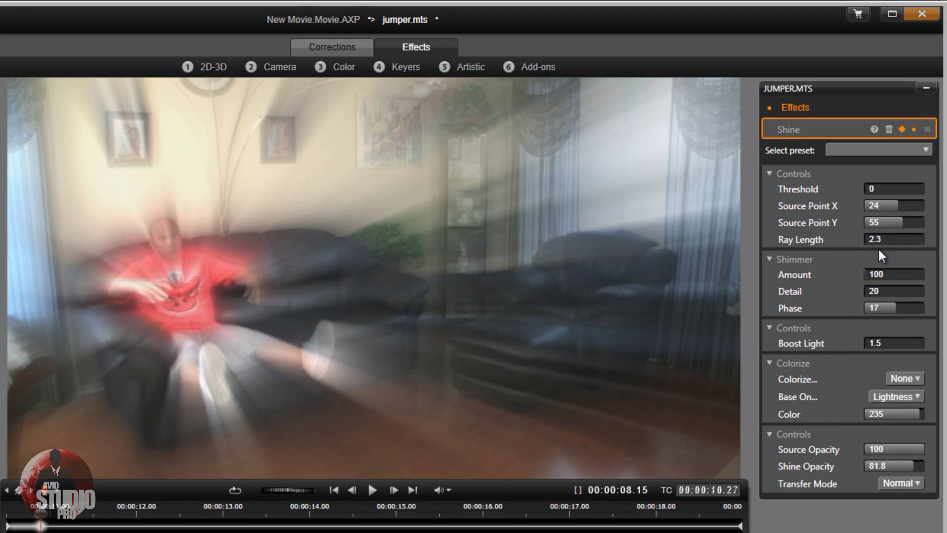
# Set the Ray Length to 0.5 and the Shimmer Amount to 31.46 at the 10.27 keyframe.
pyautogui.click(876, 239)
pyautogui.write('0.5')
pyautogui.press('Return')
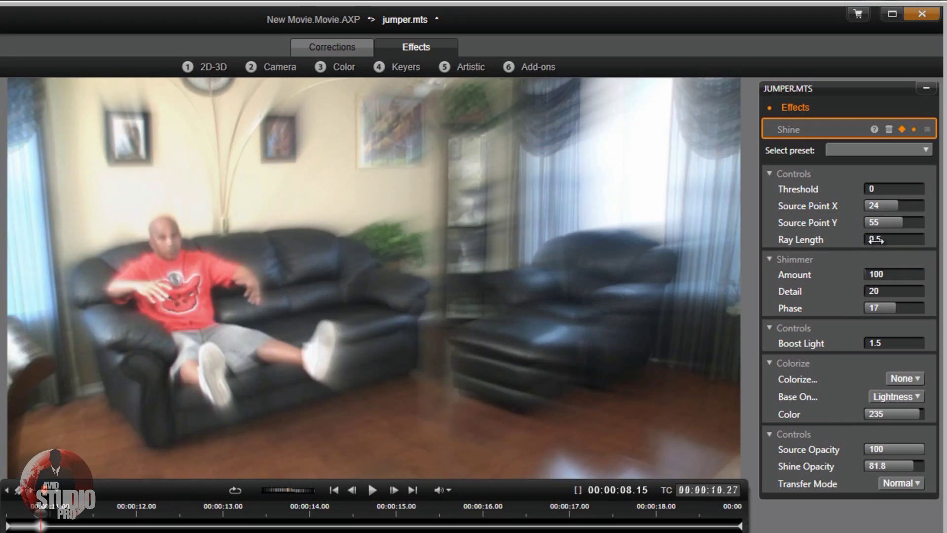
pyautogui.click(874, 274)
pyautogui.write('31.46')
pyautogui.press('Return')
# Set Boost Light to 0.22 and Shine Opacity to 80.89 at the 10.27 keyframe.
pyautogui.click(876, 343)
pyautogui.click(874, 342)
pyautogui.write('0.22')
pyautogui.press('Return')
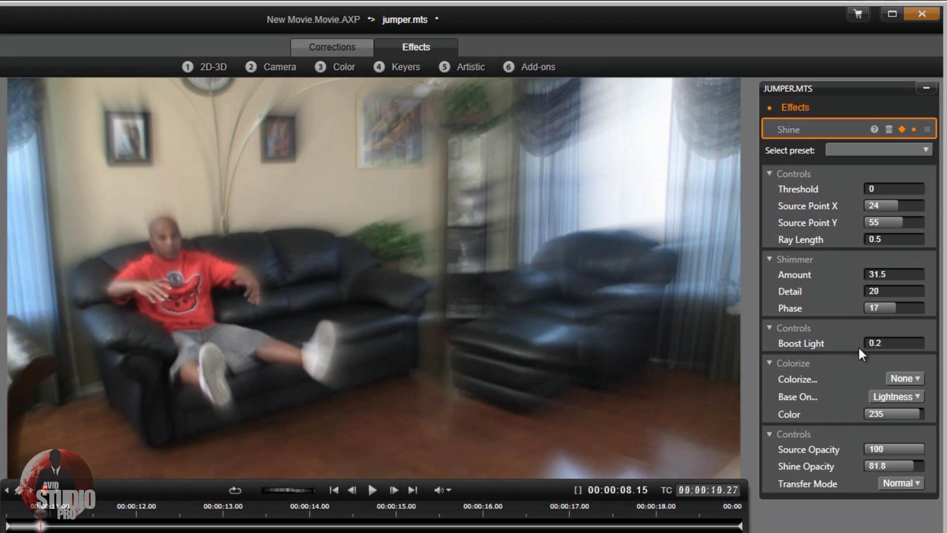
pyautogui.moveTo(872, 471); pyautogui.dragTo(875, 470)
pyautogui.write('80.89')
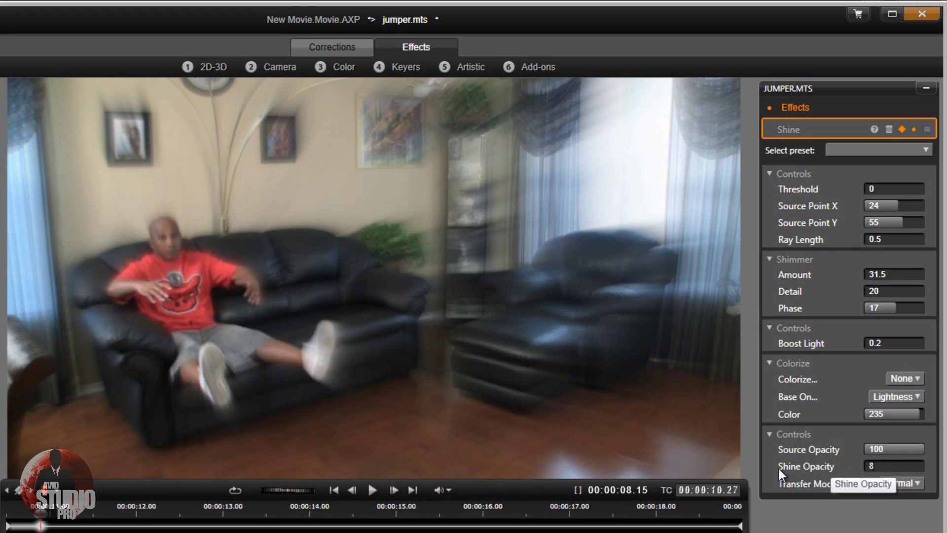
pyautogui.press('Return')
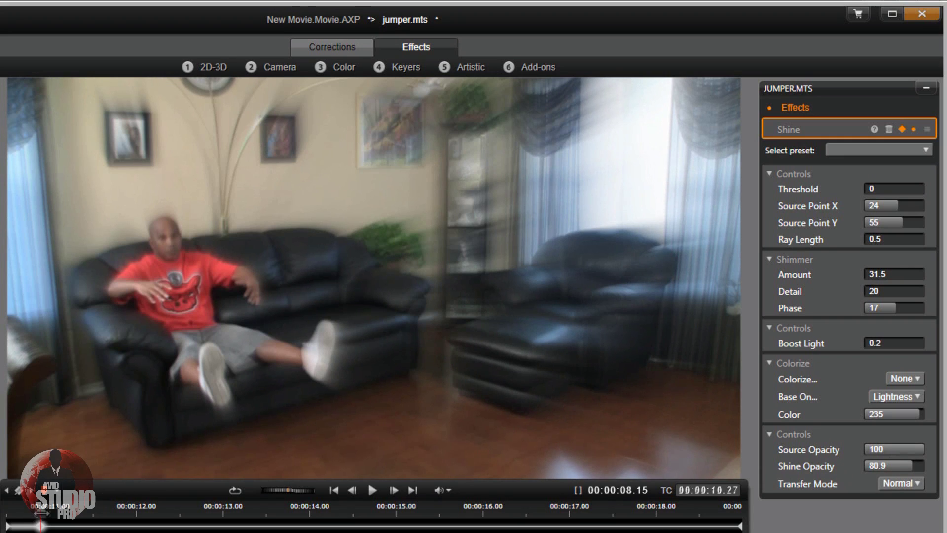
# Add another Shine keyframe at 00:00:11.05 with Source Point X 24 and Source Point Y 55.
pyautogui.moveTo(41, 513); pyautogui.dragTo(59, 518)
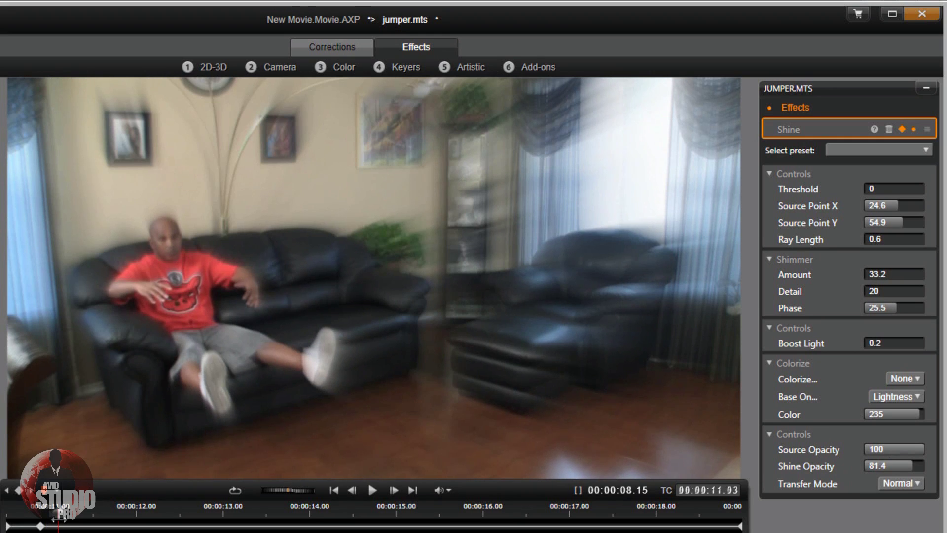
pyautogui.click(393, 489)
pyautogui.click(393, 489)
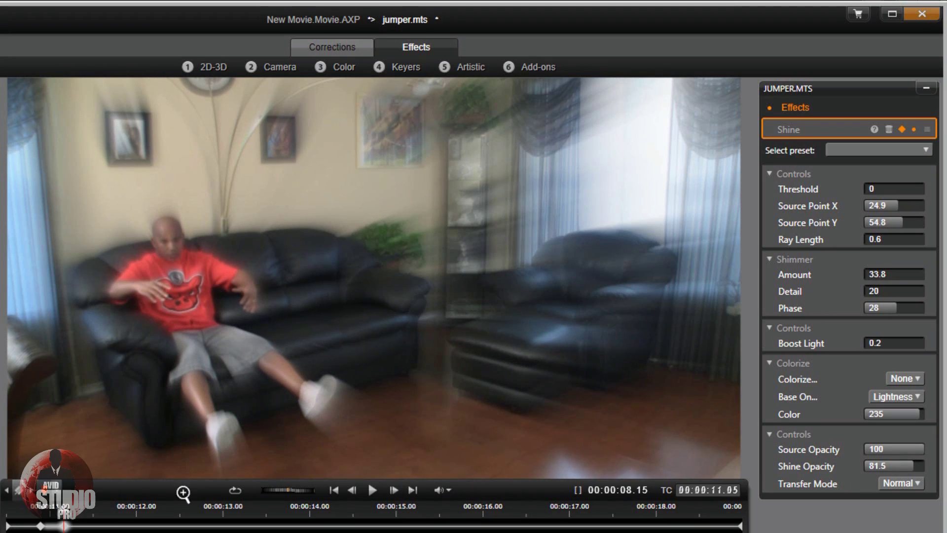
pyautogui.click(875, 204)
pyautogui.write('24')
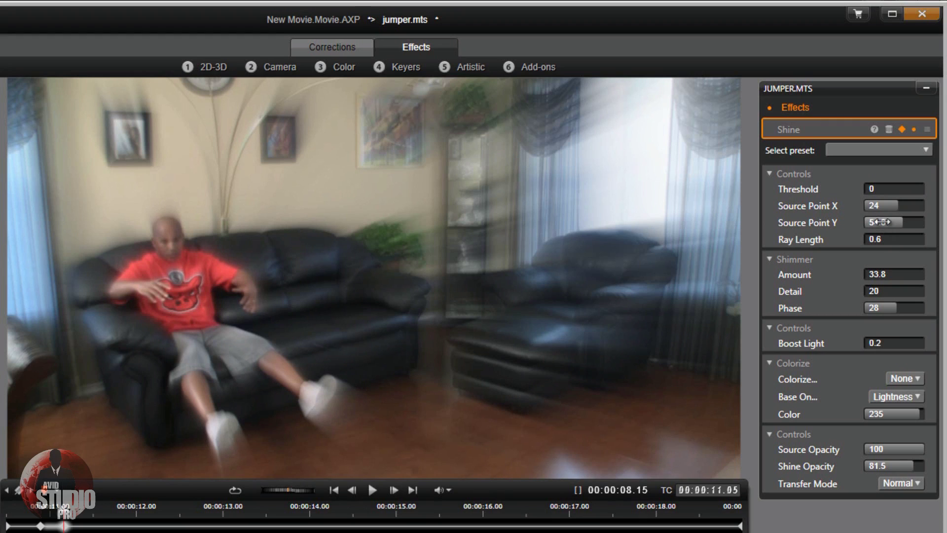
pyautogui.click(881, 222)
pyautogui.write('55')
pyautogui.press('Return')
# Reduce the Ray Length, Shimmer Amount and Boost Light to 0 at the 11.05 keyframe.
pyautogui.moveTo(877, 240); pyautogui.dragTo(865, 240)
pyautogui.click(898, 276)
pyautogui.write('0')
pyautogui.press('Return')
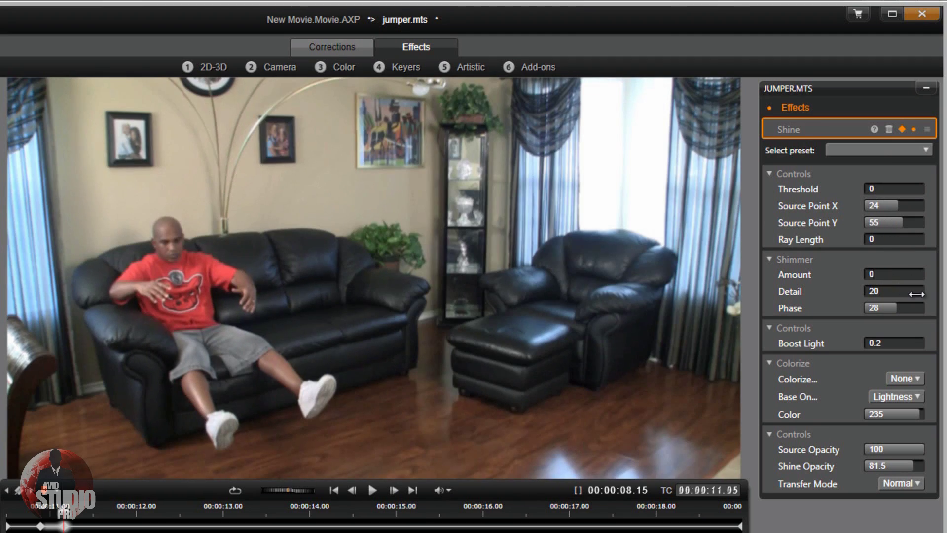
pyautogui.click(894, 342)
pyautogui.write('0')
pyautogui.press('Return')
# Set the Shine Opacity to 80.9 at the 11.05 keyframe.
pyautogui.moveTo(880, 465); pyautogui.dragTo(877, 466)
pyautogui.write('80.89')
pyautogui.press('BackSpace')
pyautogui.press('BackSpace')
pyautogui.press('BackSpace')
pyautogui.press('BackSpace')
pyautogui.press('BackSpace')
pyautogui.click(874, 466)
pyautogui.write('80.9')
pyautogui.press('Return')
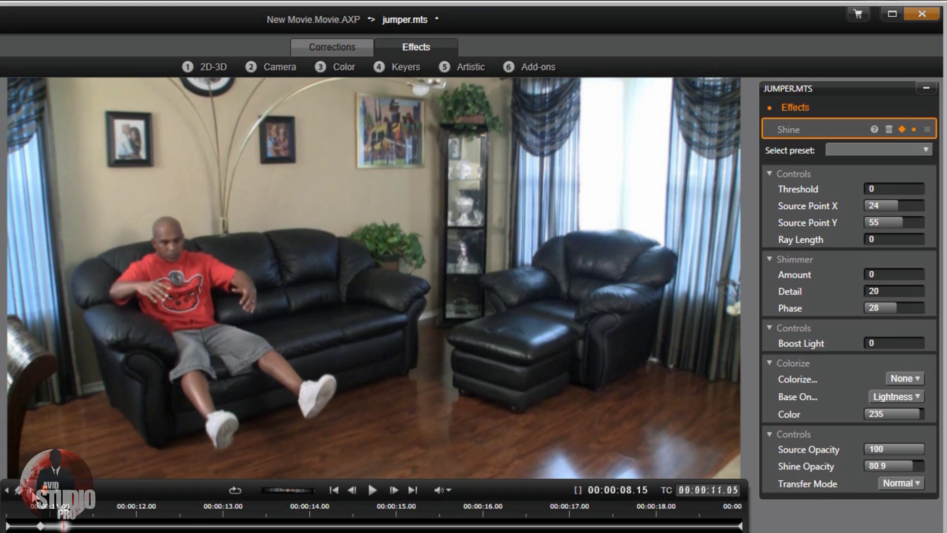
# Go to the couch clip's final keyframe and set Source Point X to 24 and Source Point Y to 55.
pyautogui.click(34, 493)
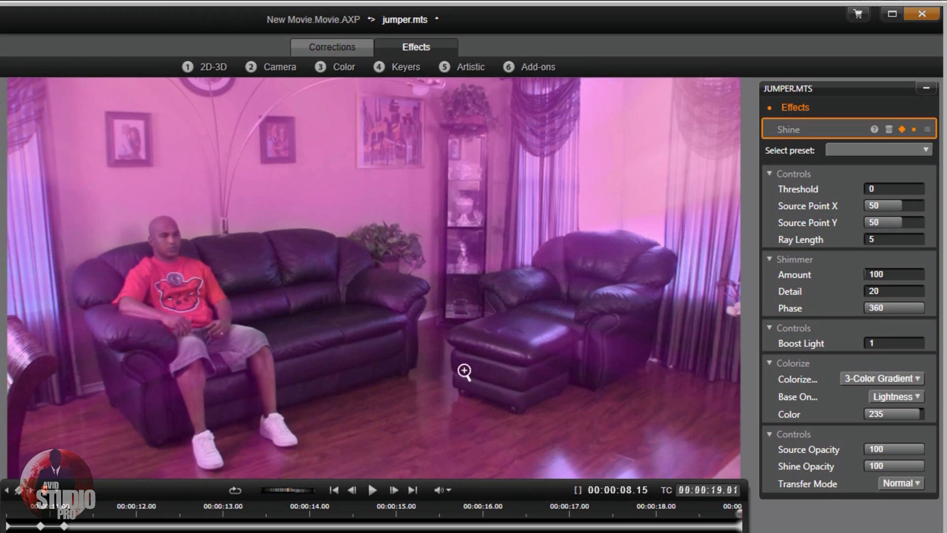
pyautogui.click(873, 207)
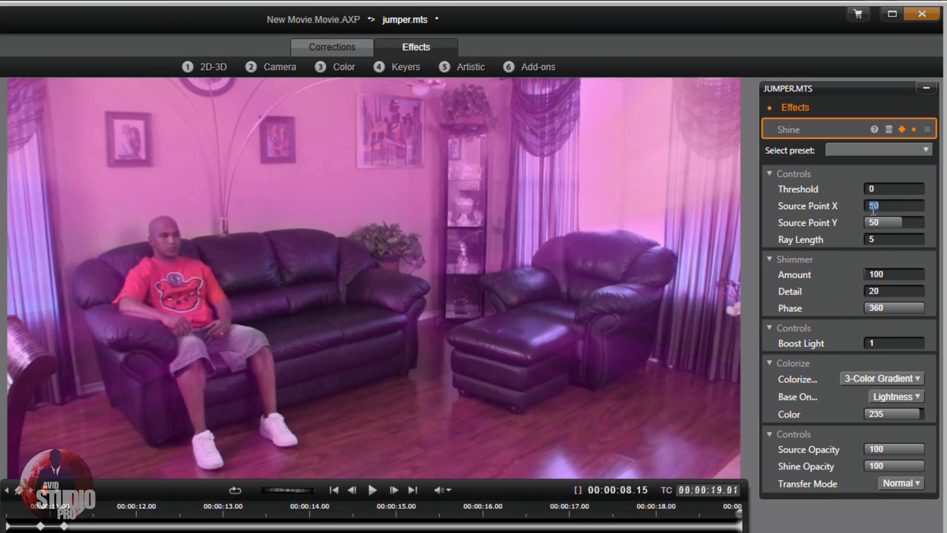
pyautogui.write('24.')
pyautogui.press('Tab')
pyautogui.click(876, 223)
pyautogui.write('55')
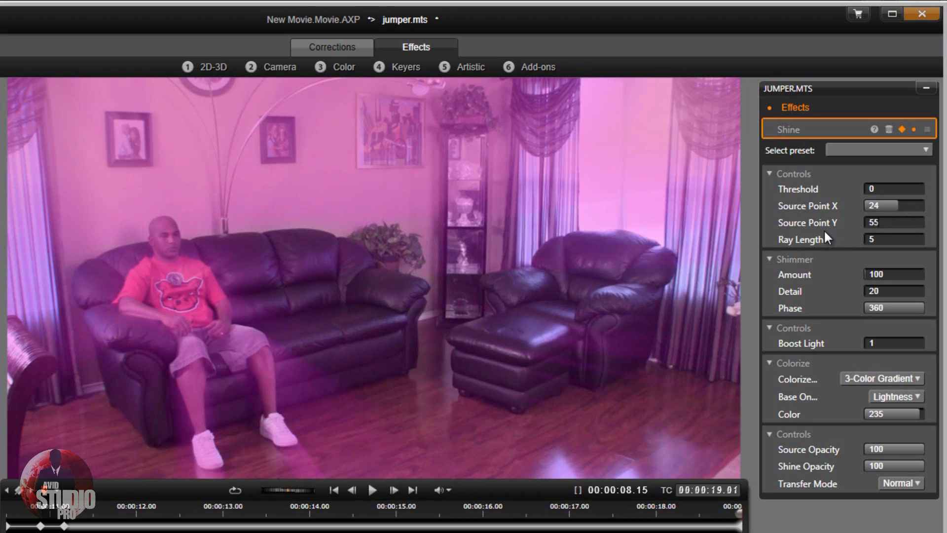
pyautogui.press('Return')
# Set Ray Length, Shimmer Amount and Boost Light to 0, Colorize to None and Shine Opacity to 80.89 at the final keyframe.
pyautogui.moveTo(871, 241); pyautogui.dragTo(848, 264)
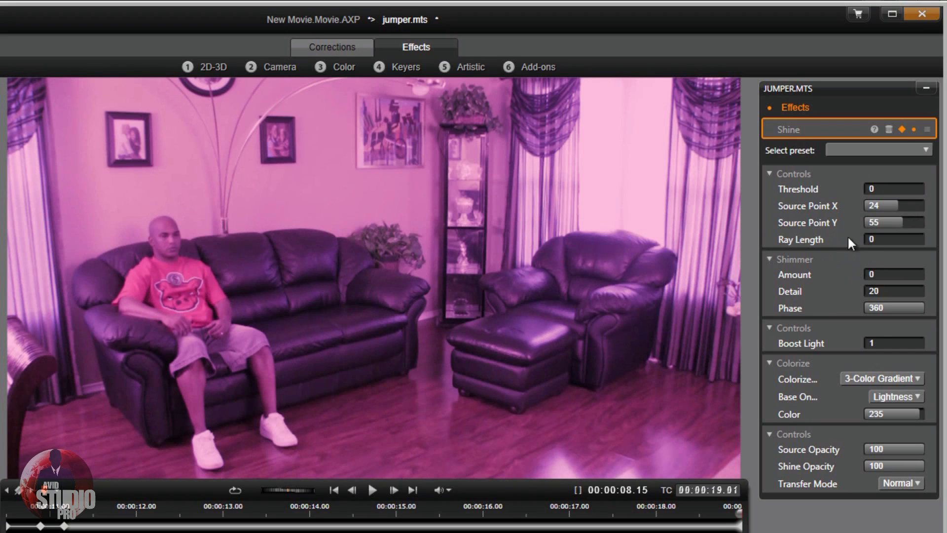
pyautogui.click(917, 378)
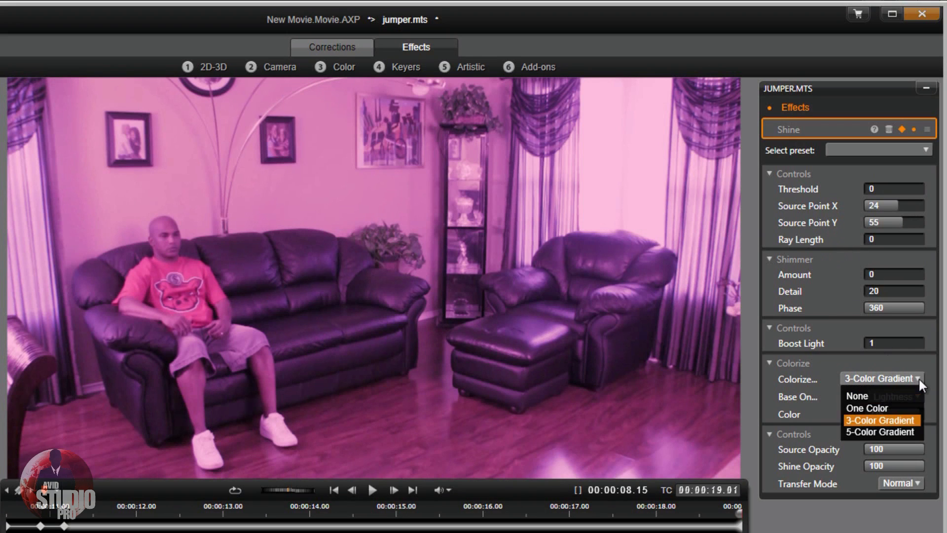
pyautogui.click(881, 394)
pyautogui.moveTo(882, 341); pyautogui.dragTo(833, 338)
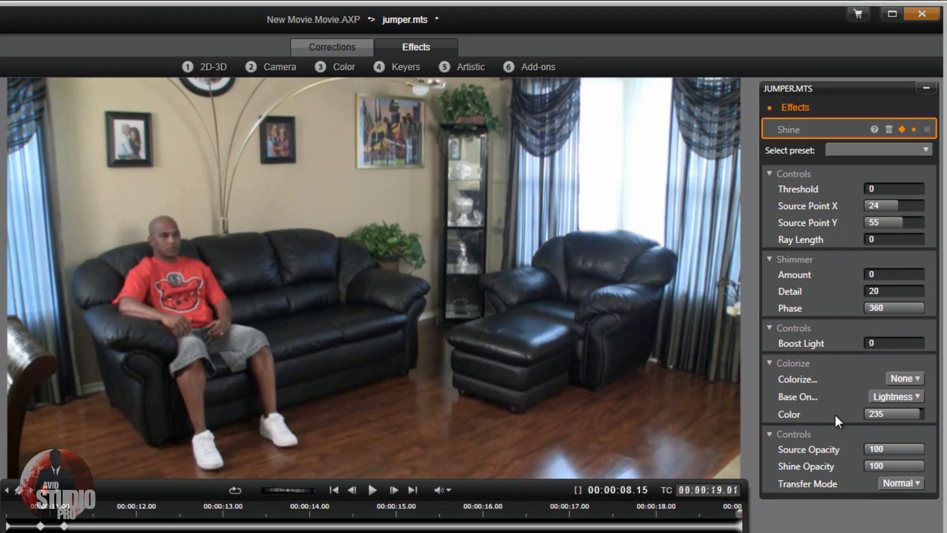
pyautogui.click(887, 466)
pyautogui.write('80.9')
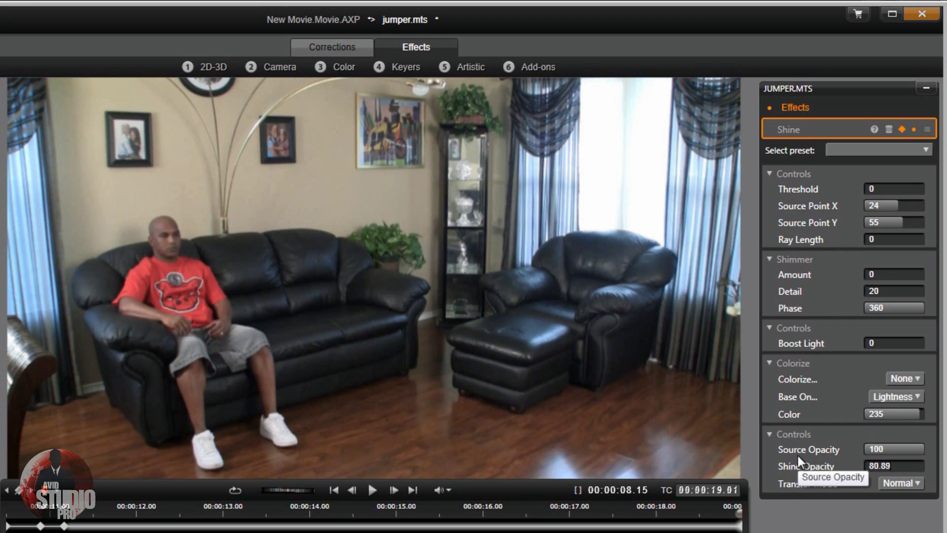
pyautogui.press('Return')
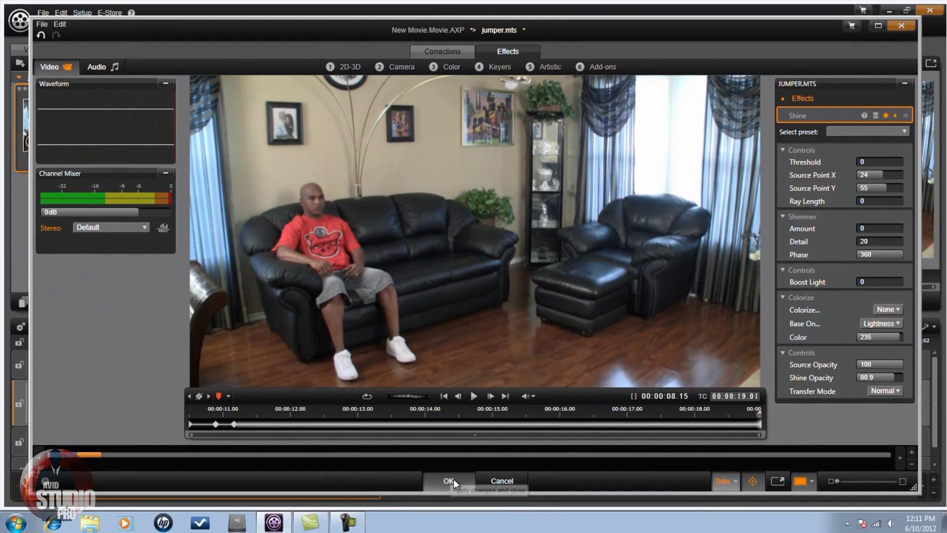
# Accept the couch clip's effect changes and move the movie timeline's playhead back to 00:00:04.01 in the armchair clip.
pyautogui.click(451, 480)
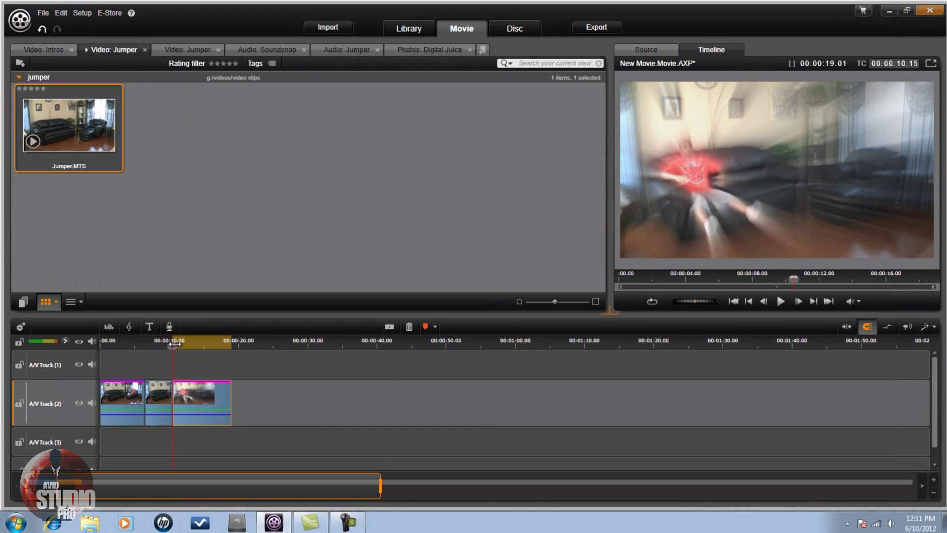
pyautogui.moveTo(172, 345); pyautogui.dragTo(129, 355)
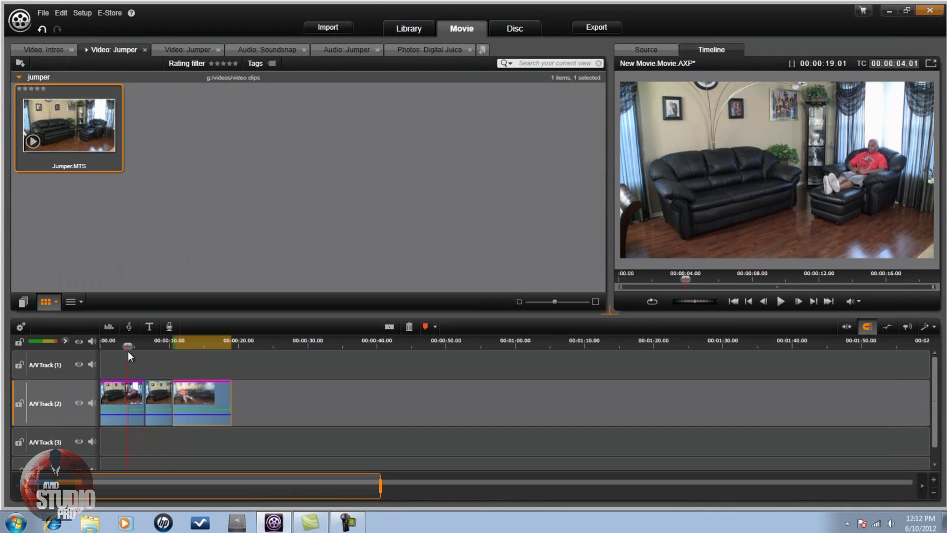